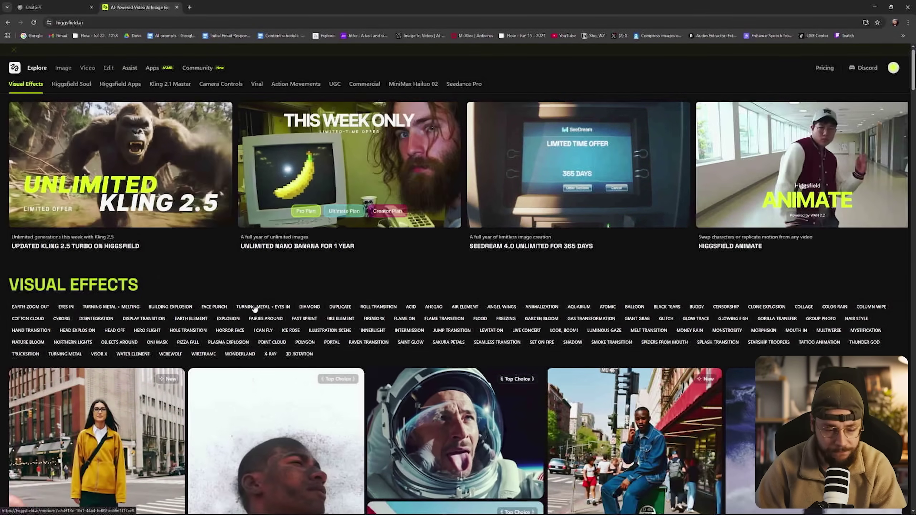
- Browse the Visual Effects presets and open their full gallery
{"action": "scroll", "coordinate": [117, 291], "scroll_direction": "down", "scroll_amount": 6}
{"action": "left_click", "coordinate": [476, 373]}
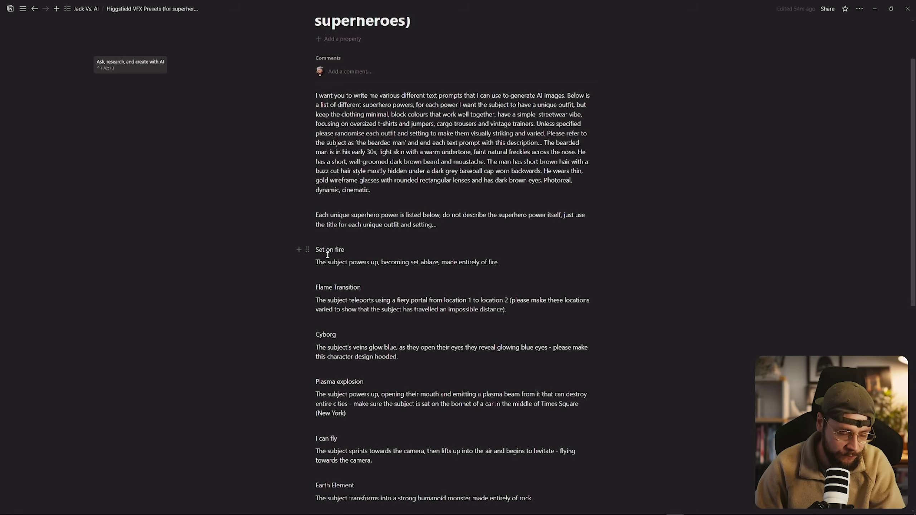
- Switch to Notion and review the prompt-writing instructions and the superhero power entries in the Higgsfield VFX Presets notes
{"action": "left_click_drag", "start_coordinate": [317, 251], "coordinate": [351, 263]}
{"action": "left_click", "coordinate": [336, 300]}
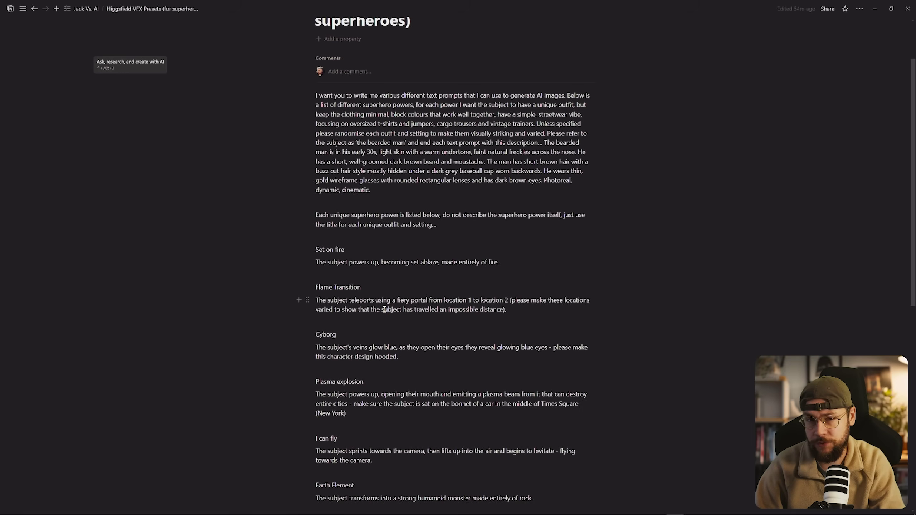
{"action": "scroll", "coordinate": [446, 305], "scroll_direction": "up", "scroll_amount": 2}
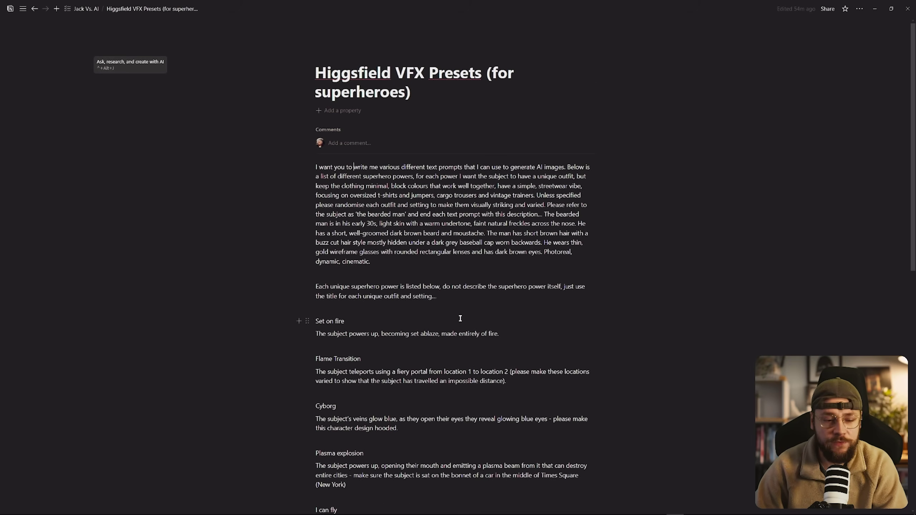
{"action": "left_click_drag", "start_coordinate": [460, 318], "coordinate": [316, 166]}
{"action": "key", "text": "ctrl+c"}
{"action": "left_click", "coordinate": [369, 196]}
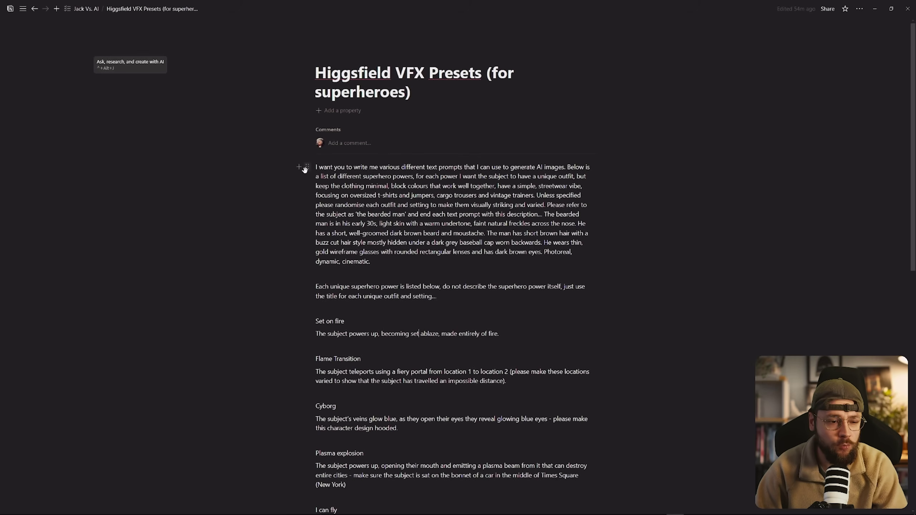
- Copy the notes from the opening instructions through the Thunder God x Levitation entry and submit them as a prompt in ChatGPT
{"action": "left_click_drag", "start_coordinate": [312, 166], "coordinate": [592, 512]}
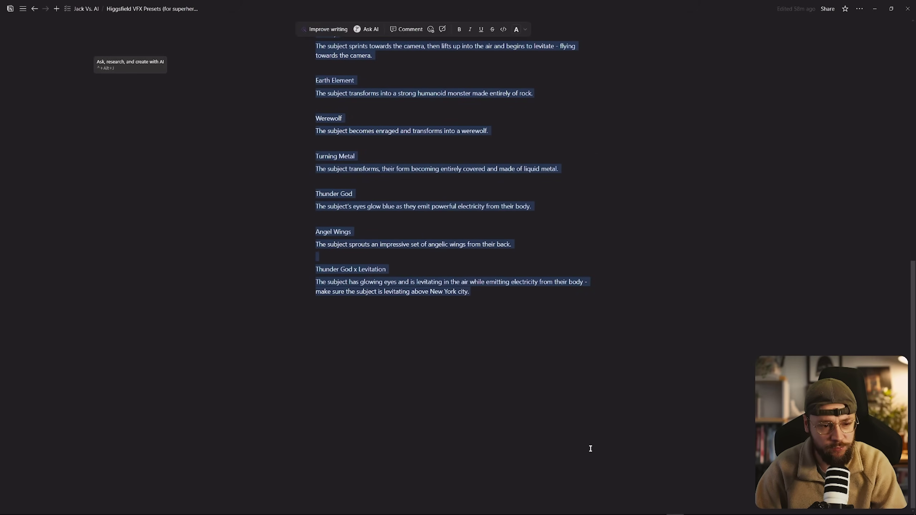
{"action": "key", "text": "alt+Tab"}
{"action": "key", "text": "ctrl+shift+Tab"}
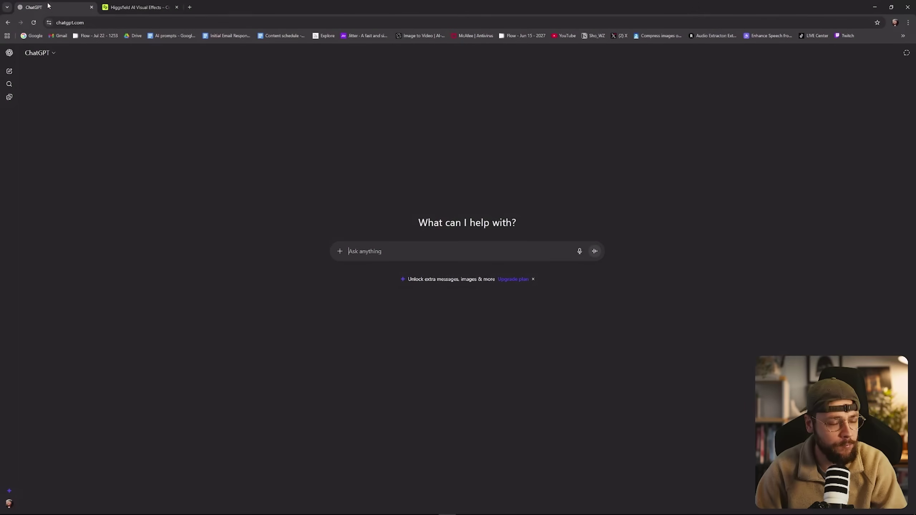
{"action": "key", "text": "ctrl+v"}
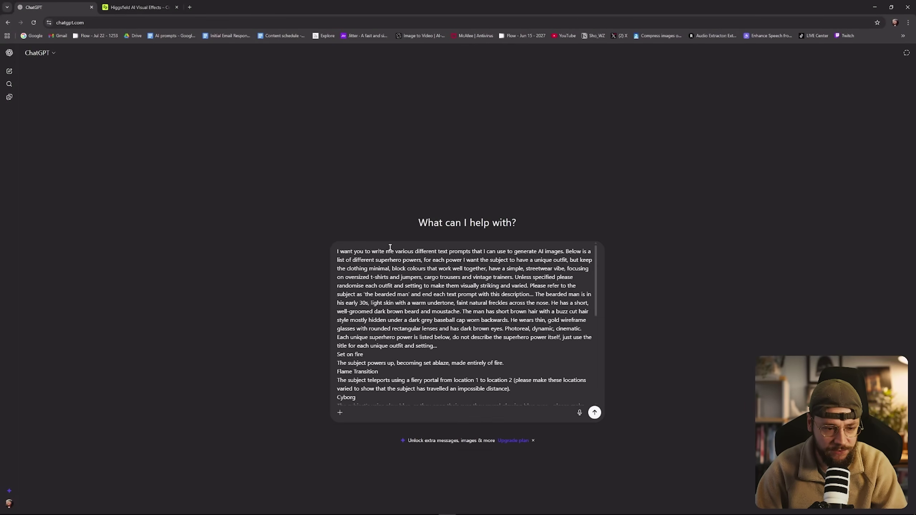
{"action": "scroll", "coordinate": [480, 341], "scroll_direction": "down", "scroll_amount": 3}
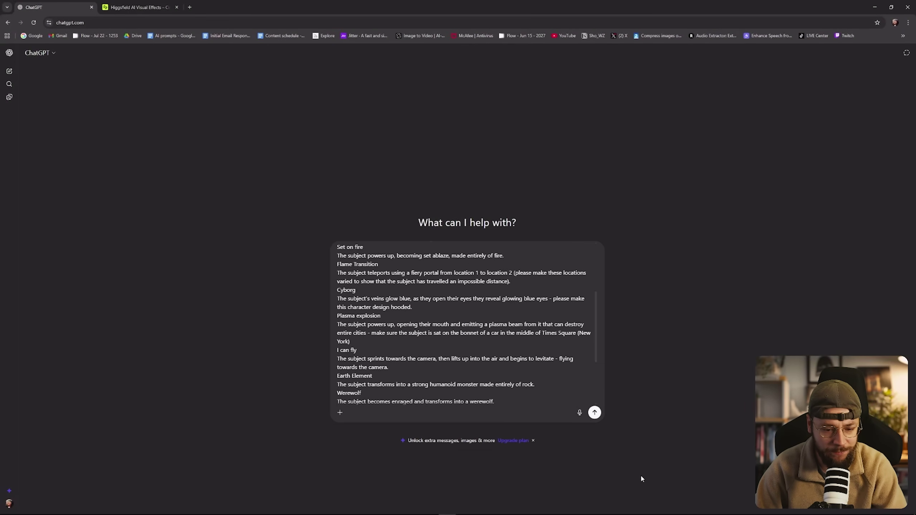
{"action": "left_click", "coordinate": [595, 412]}
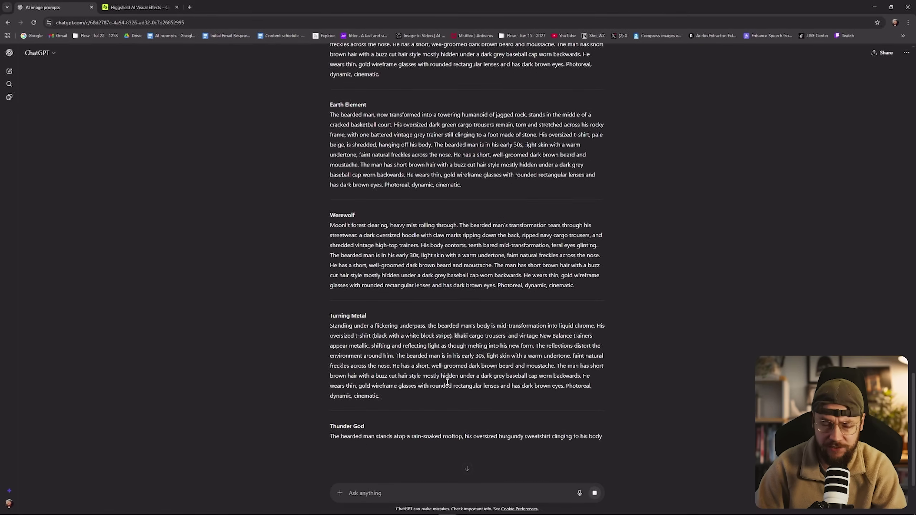
- Switch to Higgsfield, open the Higgsfield Soul image generator and look through the previously generated images
{"action": "key", "text": "ctrl+Tab"}
{"action": "mouse_move", "coordinate": [63, 69]}
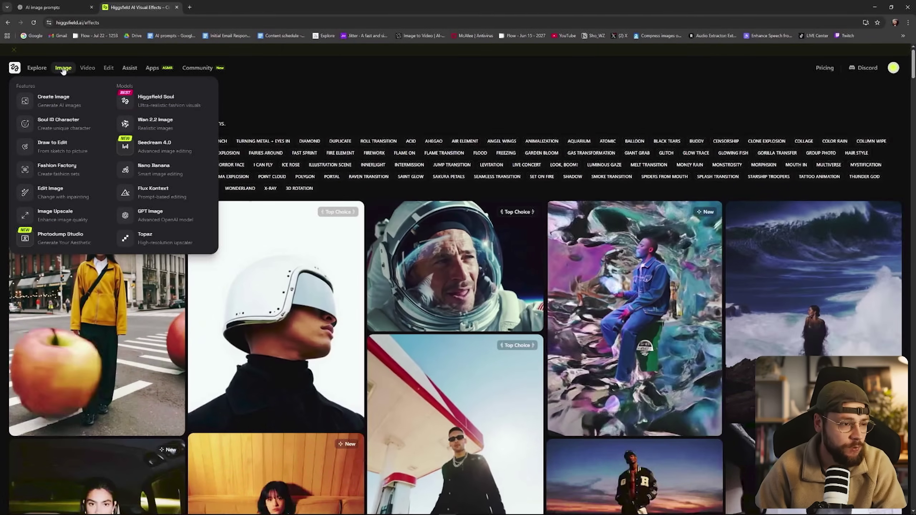
{"action": "left_click", "coordinate": [156, 98]}
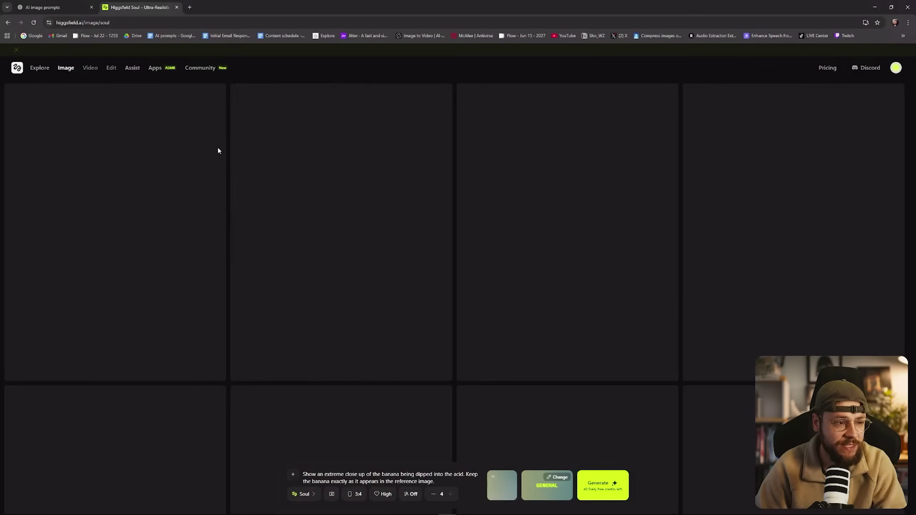
{"action": "scroll", "coordinate": [577, 253], "scroll_direction": "down", "scroll_amount": 10}
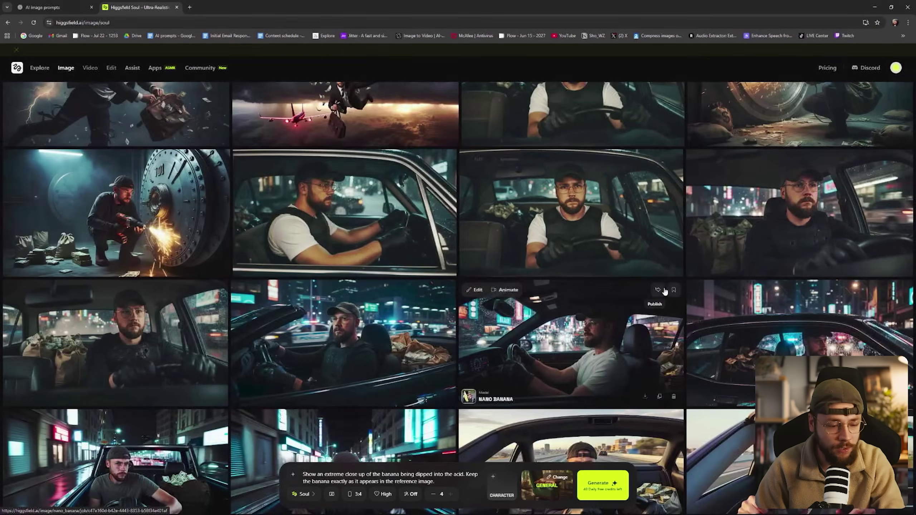
{"action": "scroll", "coordinate": [663, 297], "scroll_direction": "up", "scroll_amount": 10}
{"action": "mouse_move", "coordinate": [698, 349]}
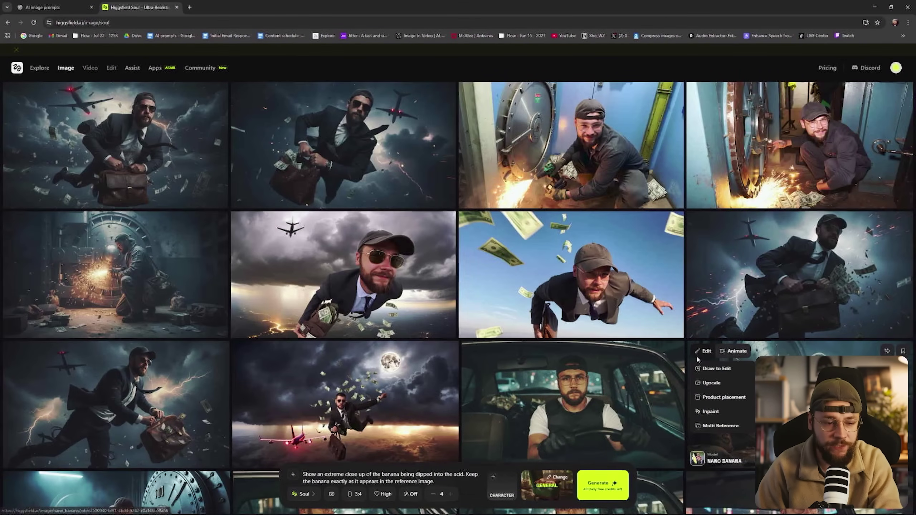
- Replace the banana prompt in Higgsfield with the "Set on fire" image prompt written by ChatGPT
{"action": "key", "text": "ctrl+1"}
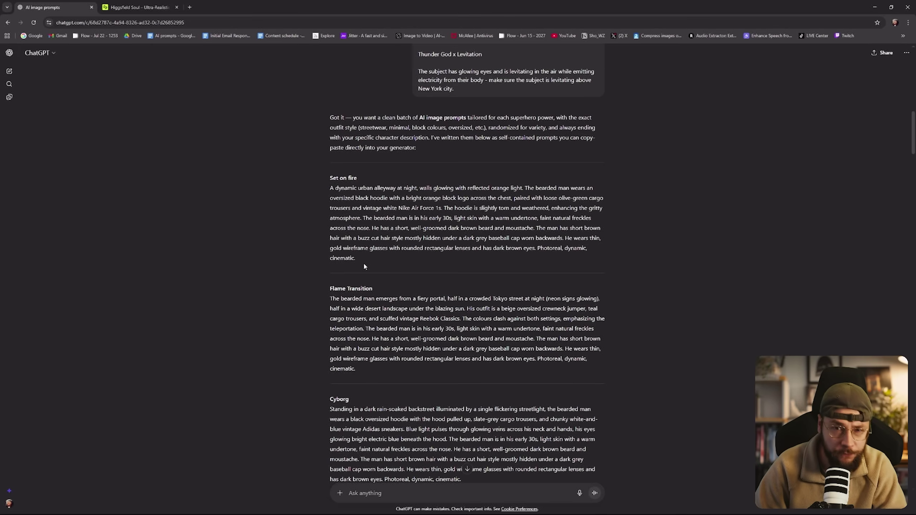
{"action": "left_click_drag", "start_coordinate": [359, 257], "coordinate": [319, 191]}
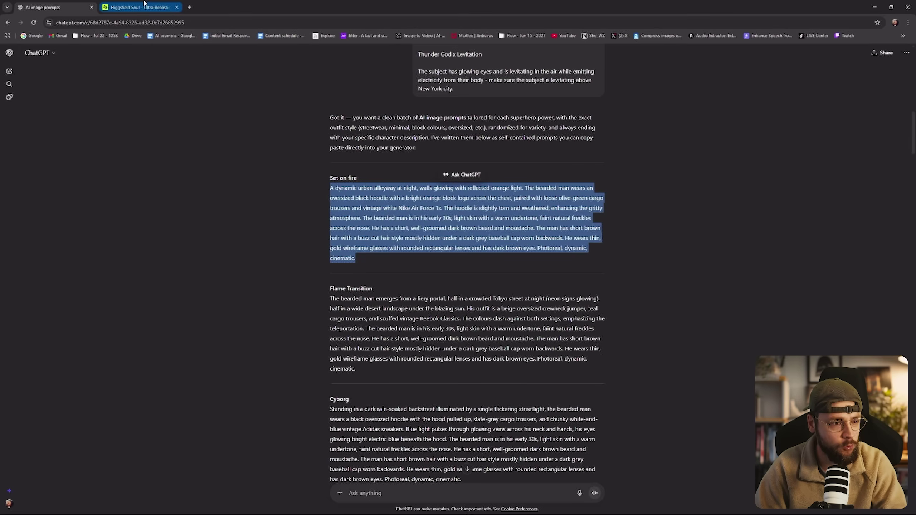
{"action": "key", "text": "ctrl+2"}
{"action": "left_click_drag", "start_coordinate": [434, 482], "coordinate": [403, 472]}
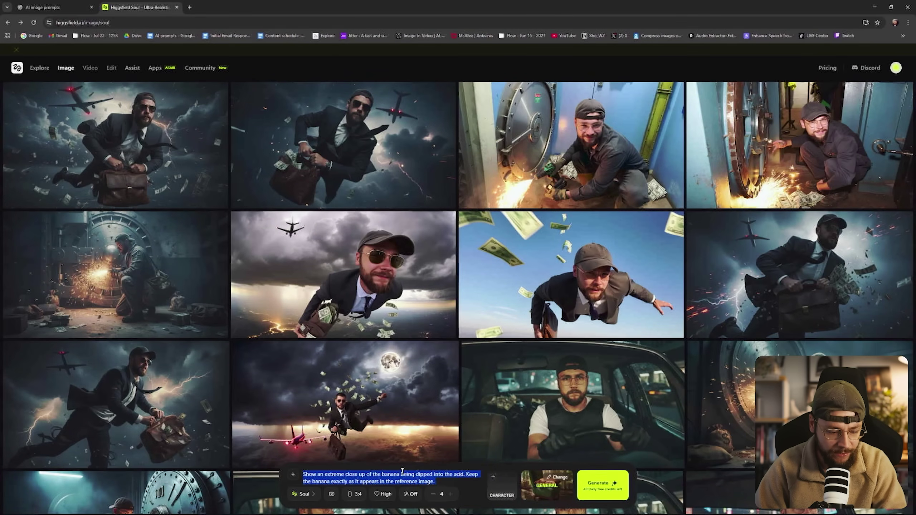
{"action": "key", "text": "ctrl+v"}
- Remove the wording about walls glowing with reflected orange light and the hoodie's orange block logo from the image prompt
{"action": "scroll", "coordinate": [388, 469], "scroll_direction": "up", "scroll_amount": 3}
{"action": "left_click_drag", "start_coordinate": [314, 456], "coordinate": [386, 449]}
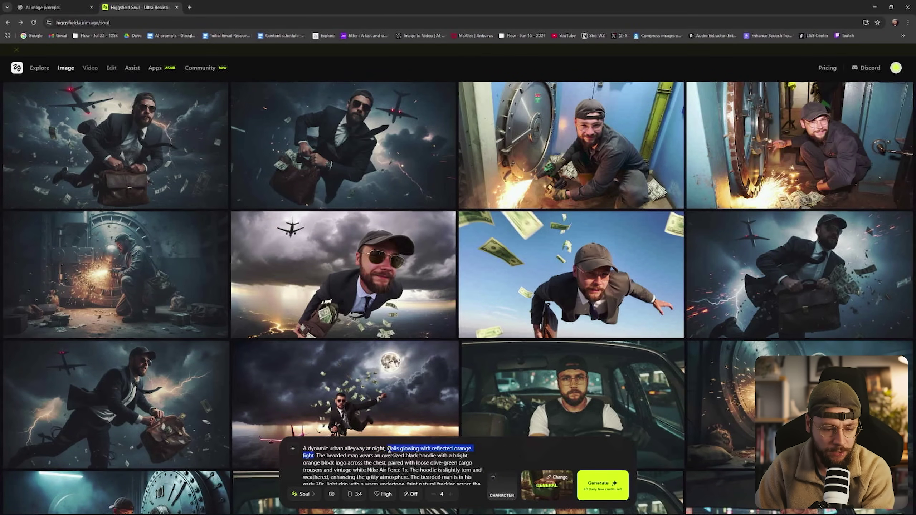
{"action": "key", "text": "BackSpace"}
{"action": "key", "text": "BackSpace"}
{"action": "key", "text": "BackSpace"}
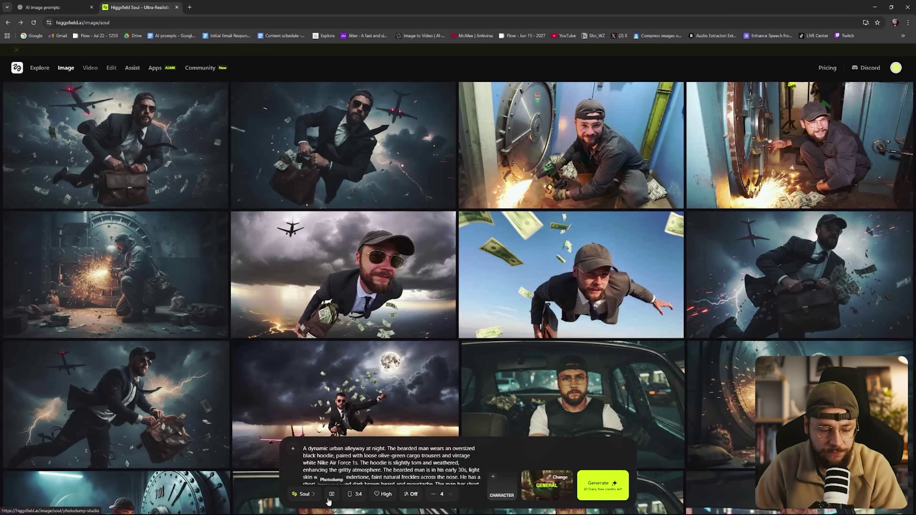
- Generate the alleyway images with the Nano Banana model, using IMG_8060.PNG from the Higgsfield refs folder as the reference image
{"action": "left_click", "coordinate": [308, 495]}
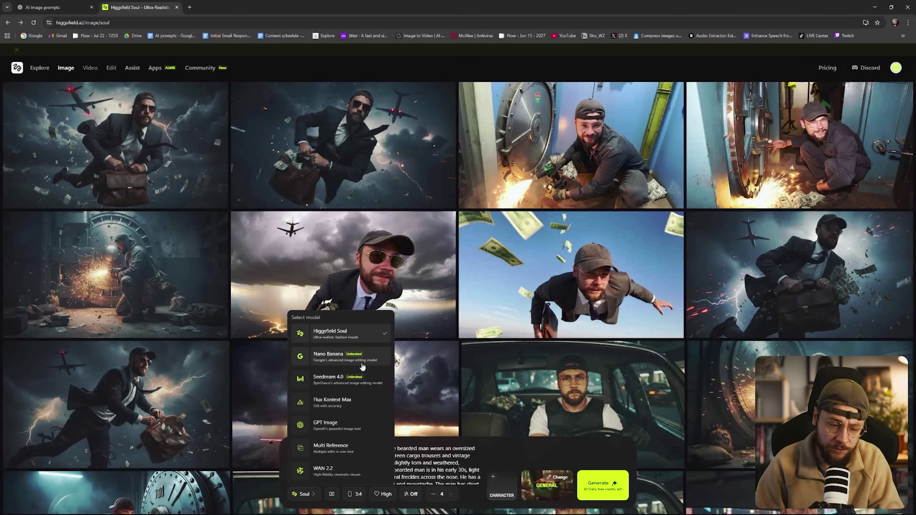
{"action": "left_click", "coordinate": [362, 367]}
{"action": "key", "text": "alt+Tab"}
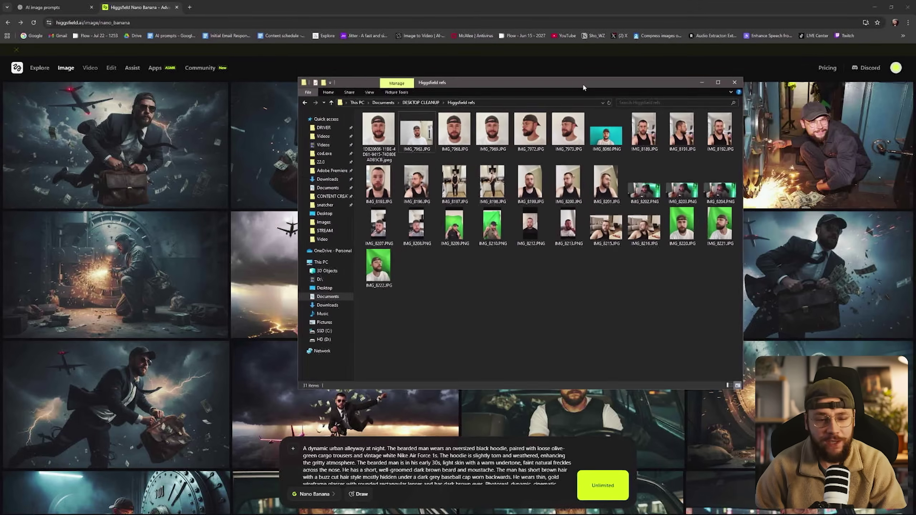
{"action": "left_click_drag", "start_coordinate": [716, 286], "coordinate": [520, 315]}
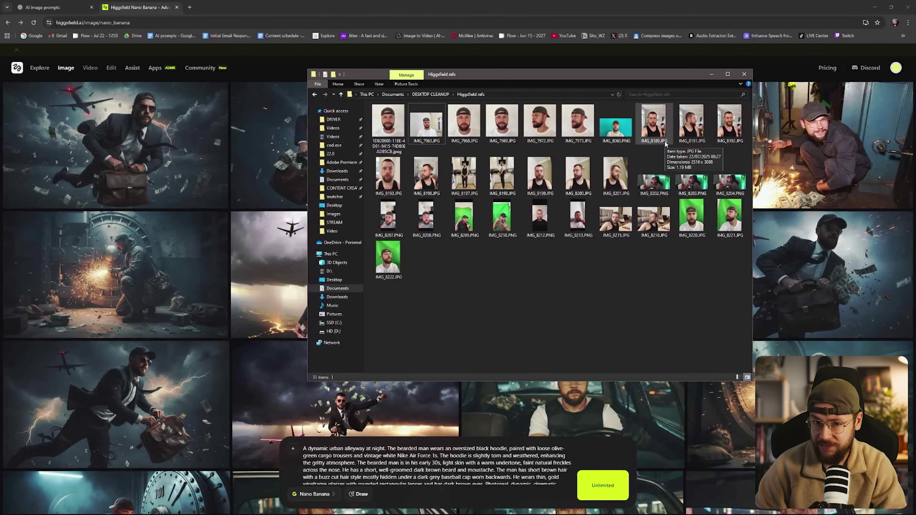
{"action": "double_click", "coordinate": [616, 127]}
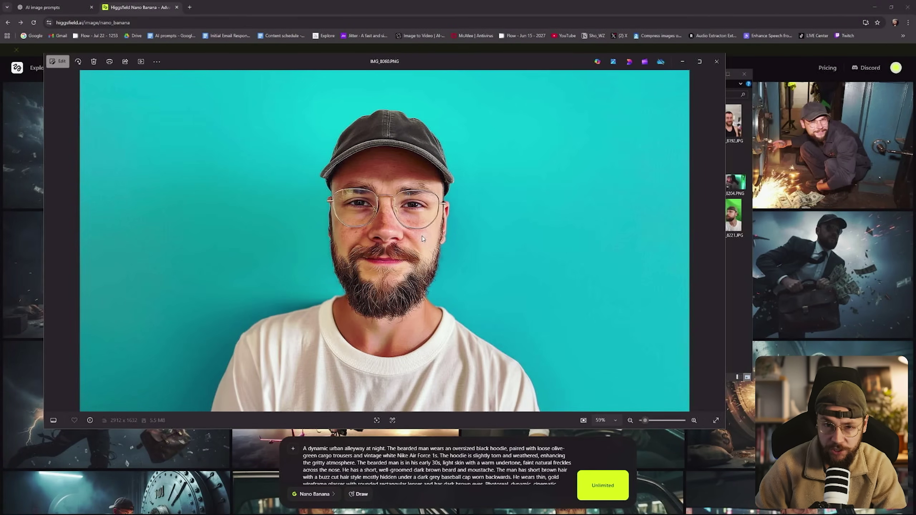
{"action": "left_click", "coordinate": [716, 61]}
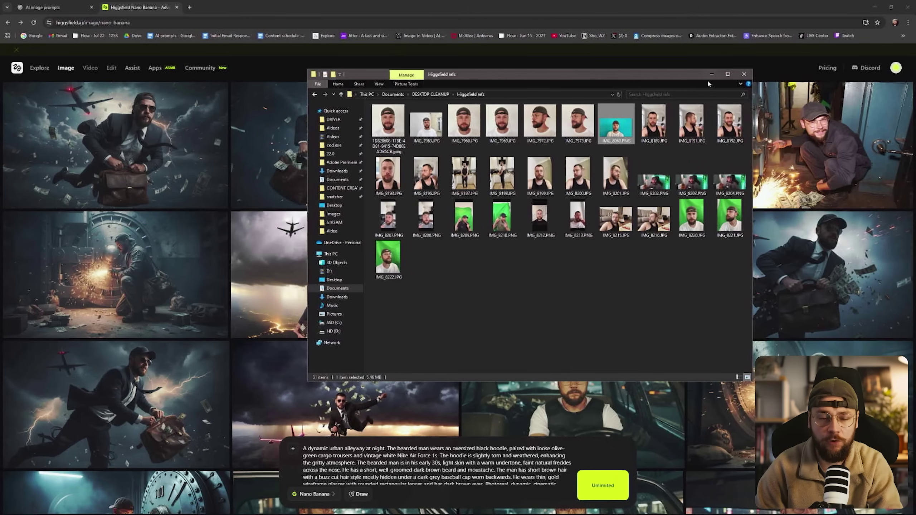
{"action": "left_click_drag", "start_coordinate": [616, 125], "coordinate": [295, 437]}
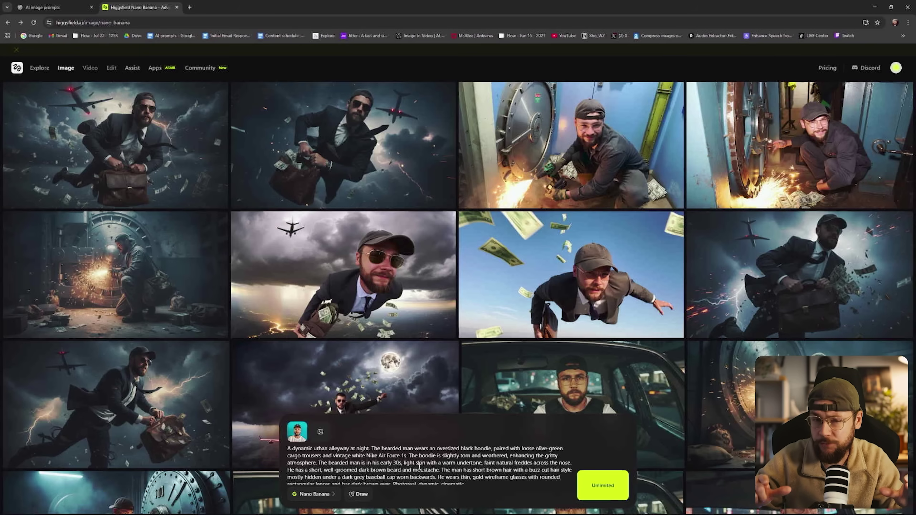
{"action": "left_click", "coordinate": [599, 487]}
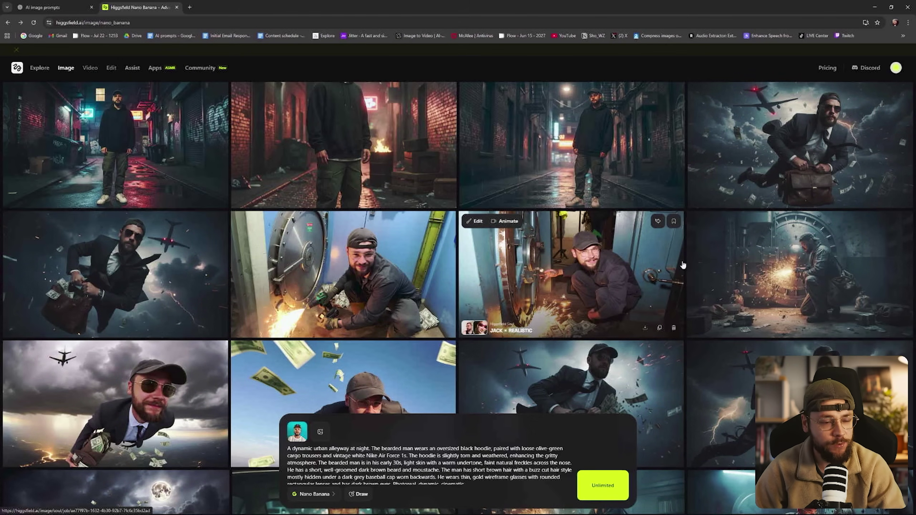
- Compare the new alleyway images at full size, checking how the man's face and framing turned out
{"action": "left_click", "coordinate": [522, 194]}
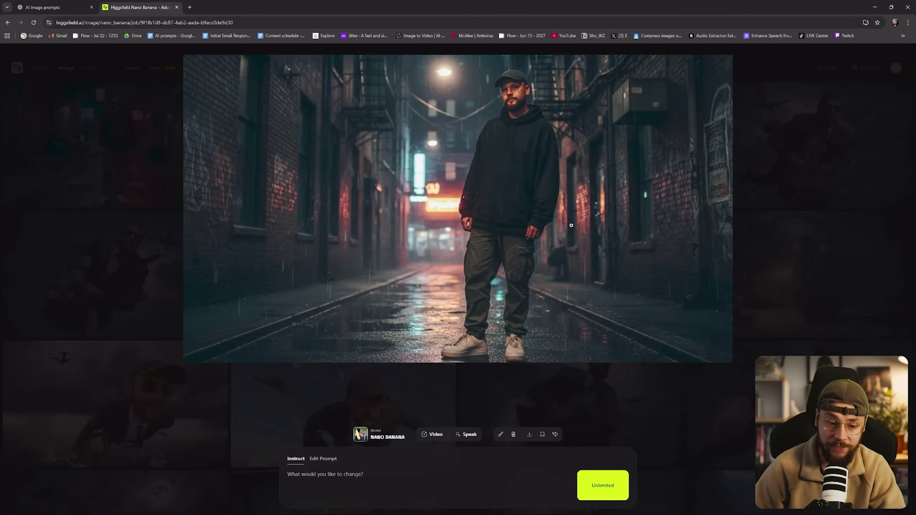
{"action": "left_click", "coordinate": [804, 238]}
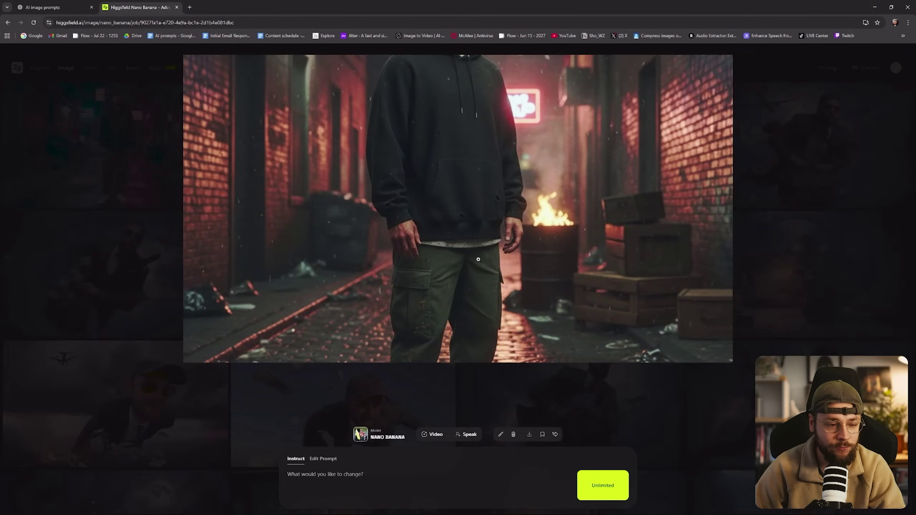
{"action": "left_click", "coordinate": [798, 295]}
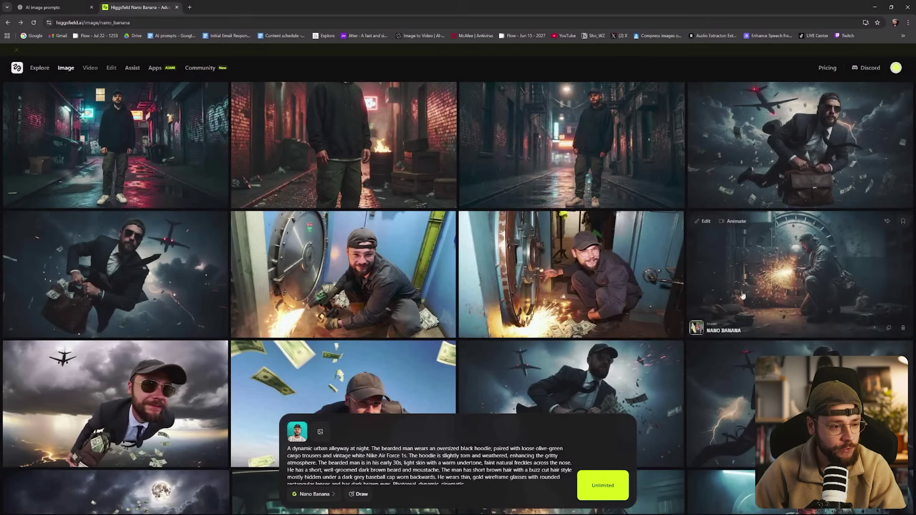
{"action": "left_click", "coordinate": [162, 146]}
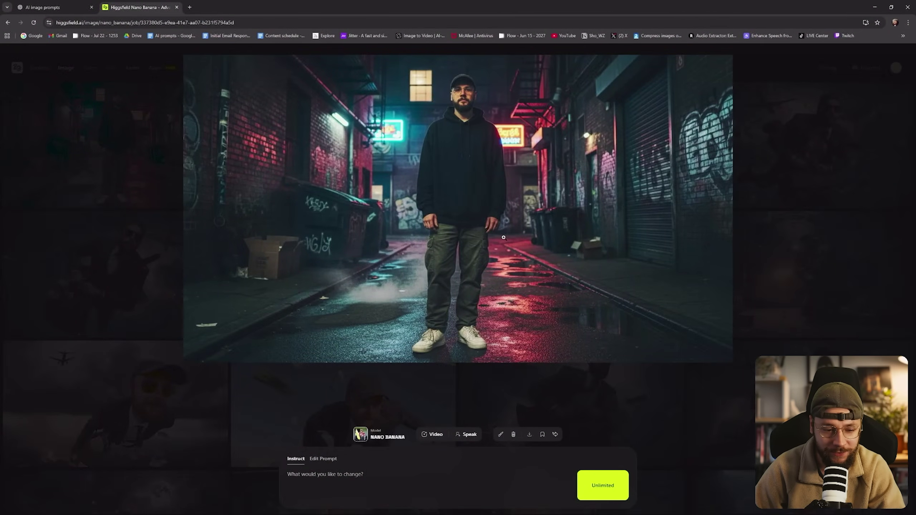
{"action": "left_click", "coordinate": [821, 286]}
- Download the alleyway image with the man standing off-centre under the street light, and close its preview
{"action": "left_click", "coordinate": [611, 228]}
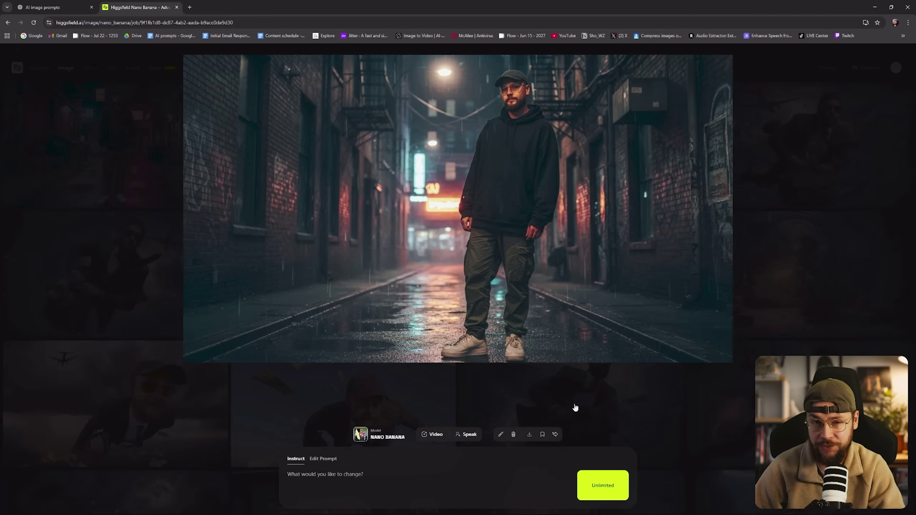
{"action": "left_click", "coordinate": [530, 438]}
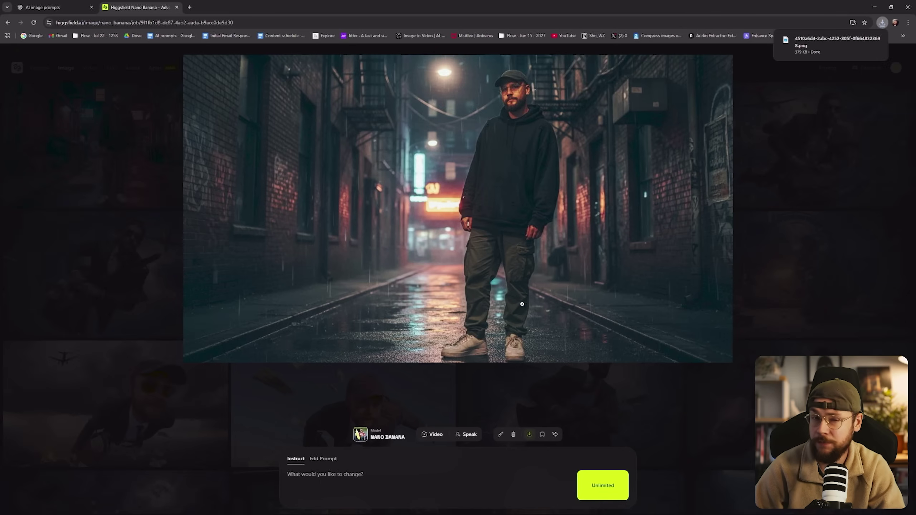
{"action": "left_click", "coordinate": [632, 414]}
- Load the downloaded alleyway image into the Topaz upscaler and set the upscaling model to Topaz Generative
{"action": "mouse_move", "coordinate": [66, 72]}
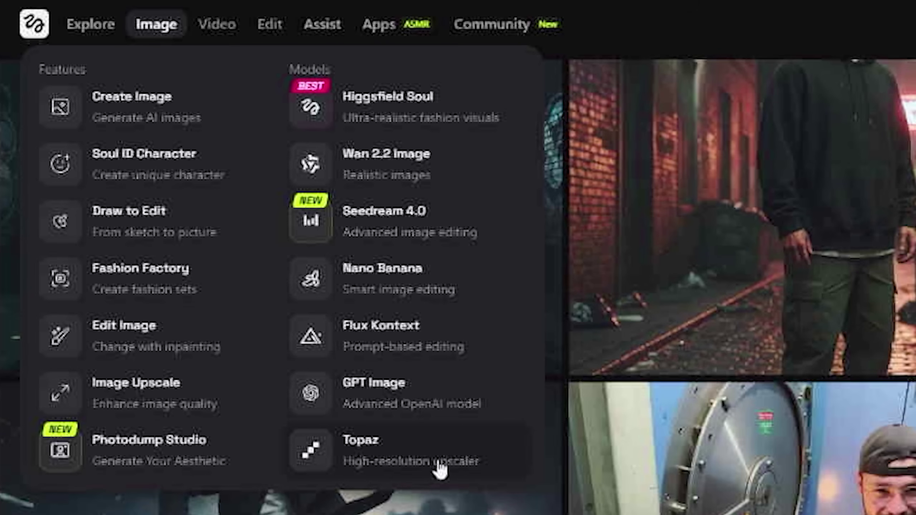
{"action": "left_click", "coordinate": [420, 468]}
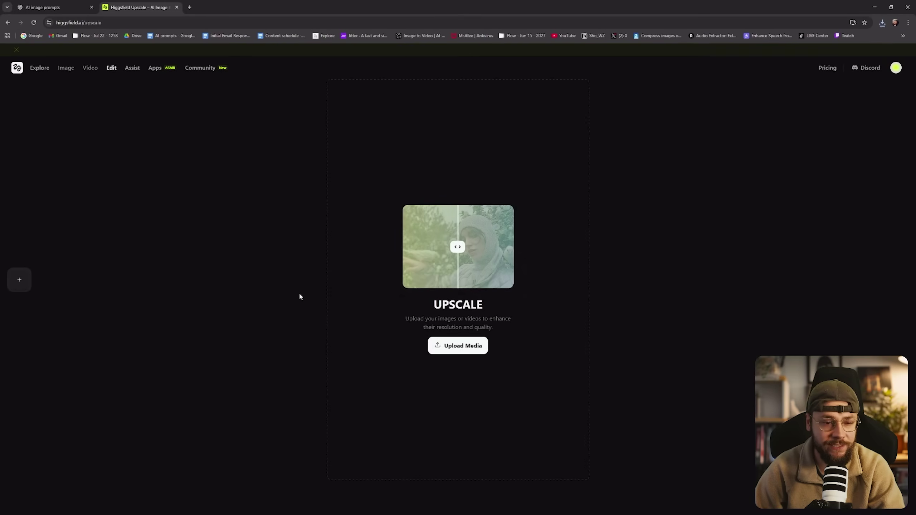
{"action": "key", "text": "alt+Tab"}
{"action": "left_click_drag", "start_coordinate": [625, 231], "coordinate": [450, 197]}
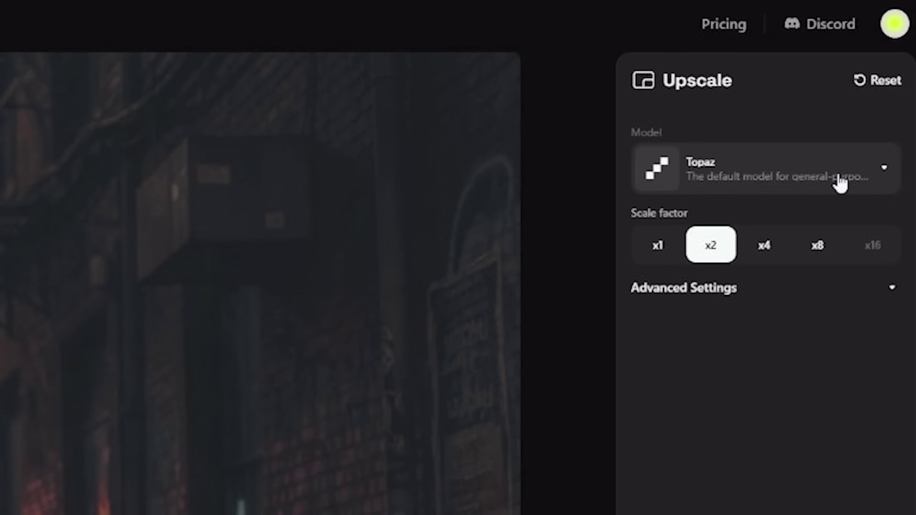
{"action": "left_click", "coordinate": [842, 178]}
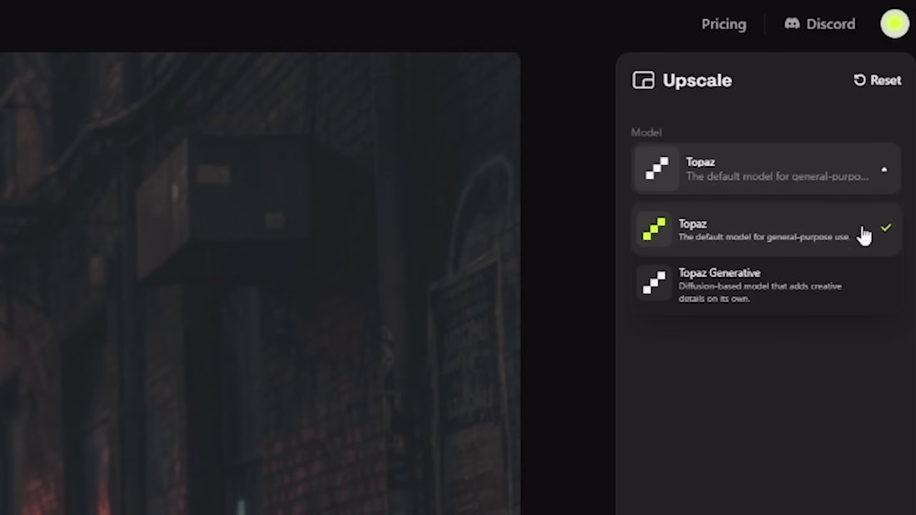
{"action": "left_click", "coordinate": [743, 307]}
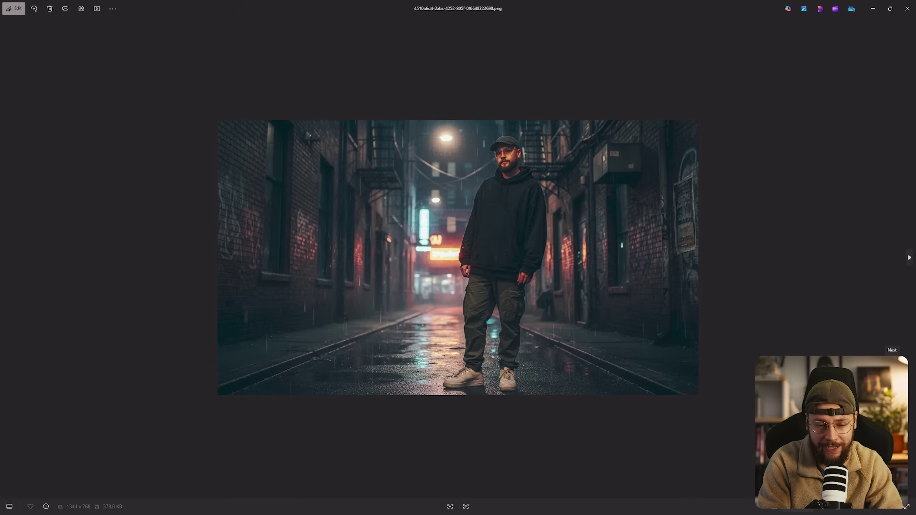
- Compare the original alleyway image with its upscaled version, then zoom in on the upscaled one to examine its detail
{"action": "key", "text": "Right"}
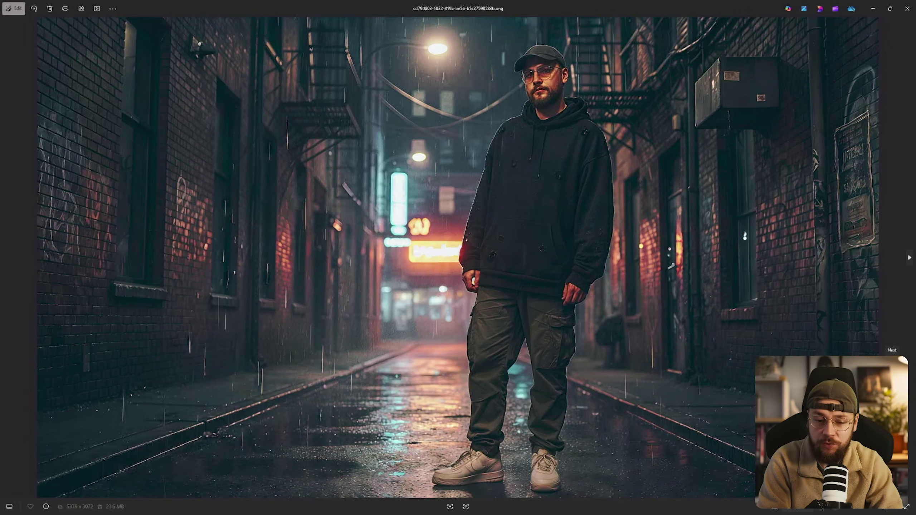
{"action": "key", "text": "Left"}
{"action": "key", "text": "Right"}
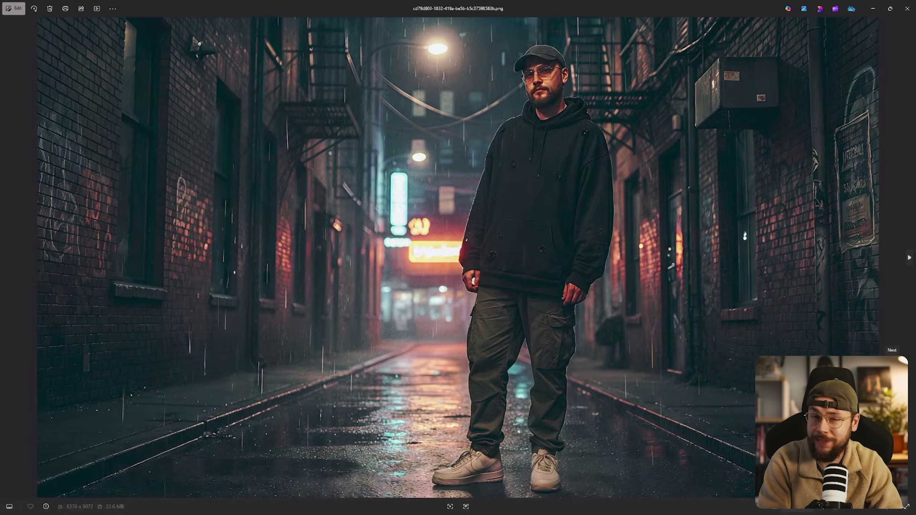
{"action": "key", "text": "Left"}
{"action": "key", "text": "Right"}
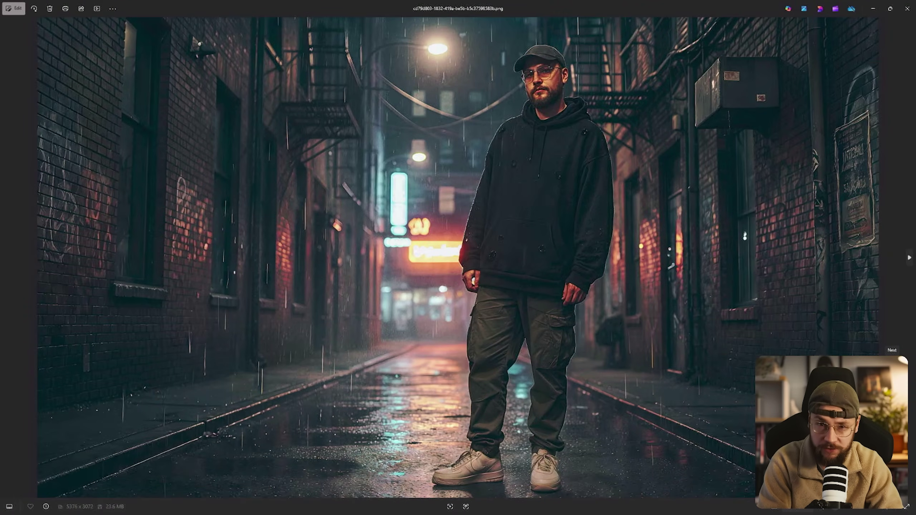
{"action": "key", "text": "Left"}
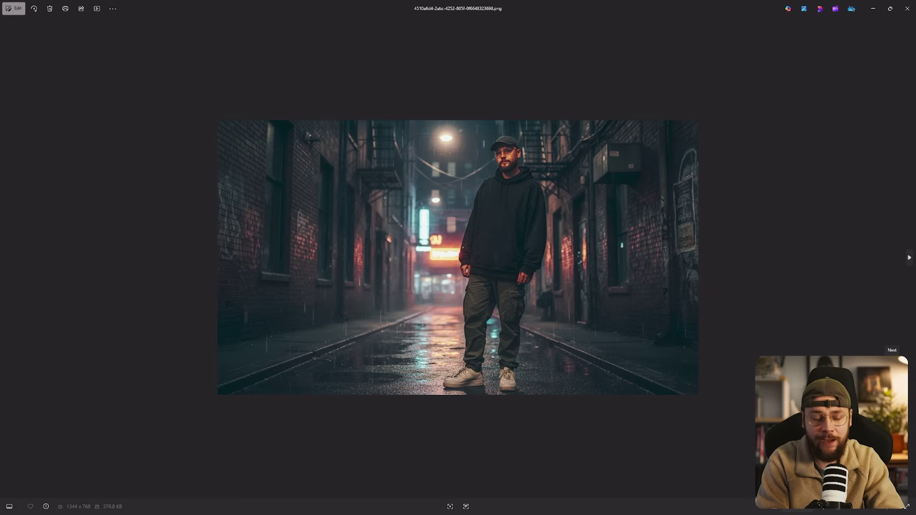
{"action": "key", "text": "Right"}
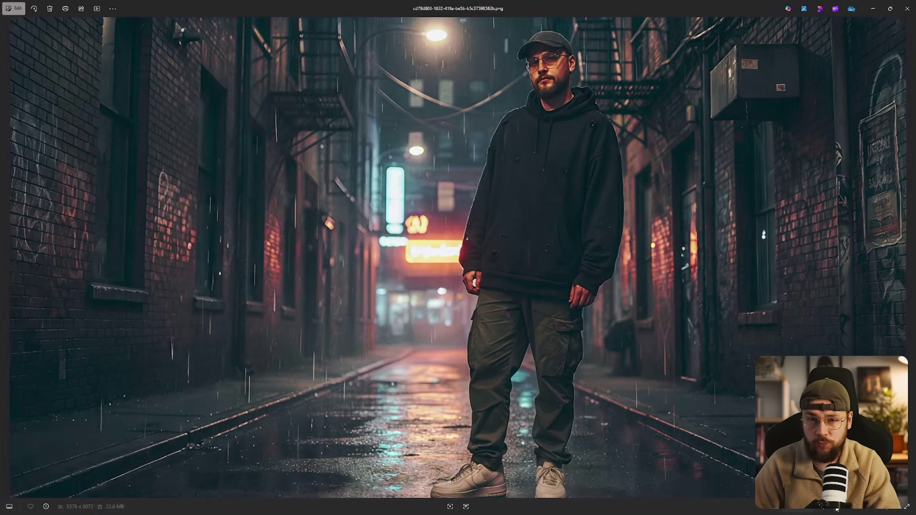
{"action": "key", "text": "ctrl+plus"}
{"action": "left_click_drag", "start_coordinate": [747, 390], "coordinate": [653, 415]}
{"action": "left_click_drag", "start_coordinate": [604, 331], "coordinate": [663, 393]}
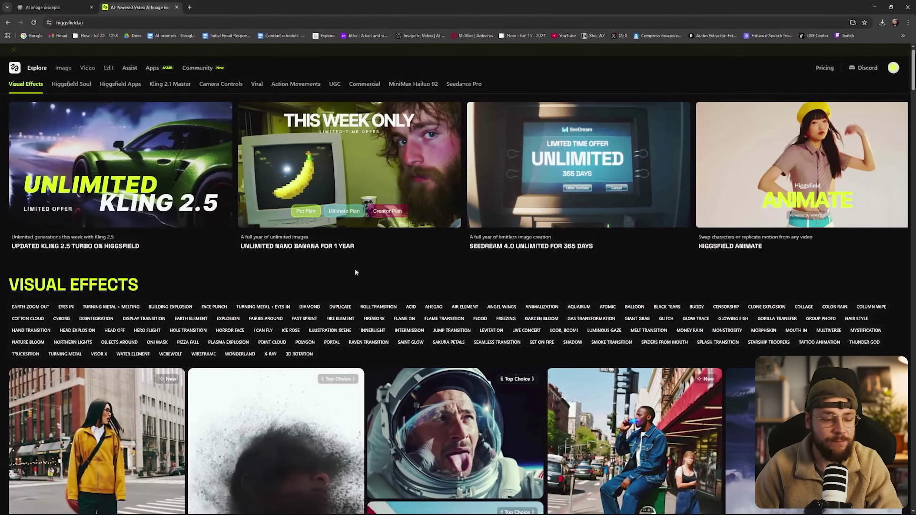
- Open the full Visual Effects list, check the Set on fire heading in ChatGPT's prompts, and choose the Set on Fire effect for a video
{"action": "scroll", "coordinate": [444, 325], "scroll_direction": "down", "scroll_amount": 8}
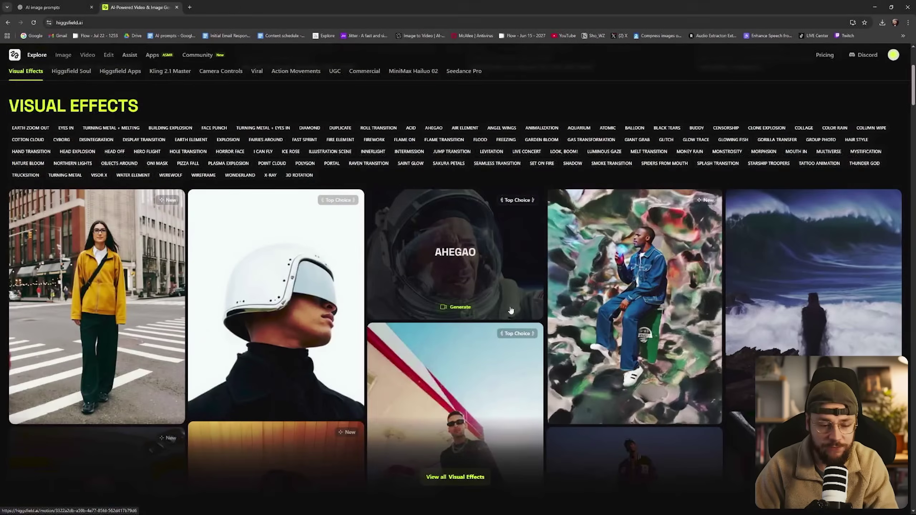
{"action": "left_click", "coordinate": [514, 374]}
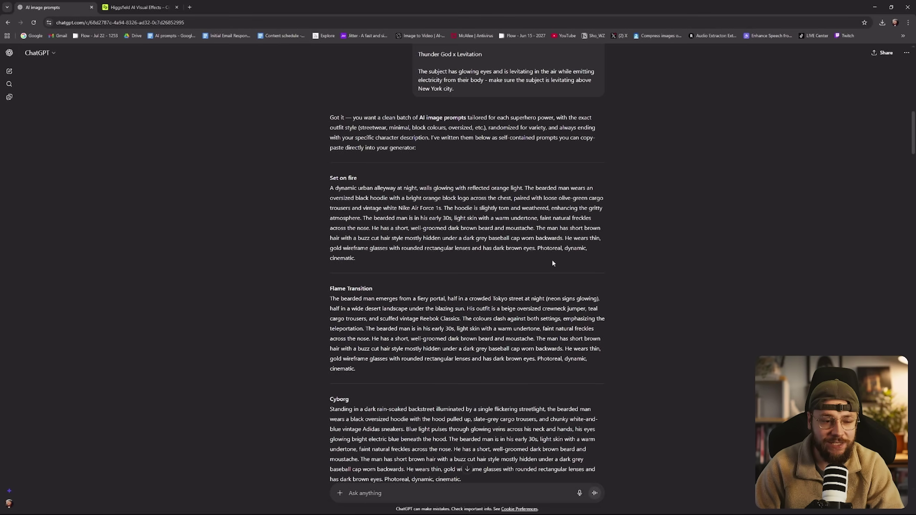
{"action": "left_click_drag", "start_coordinate": [329, 180], "coordinate": [359, 178]}
{"action": "left_click", "coordinate": [360, 179]}
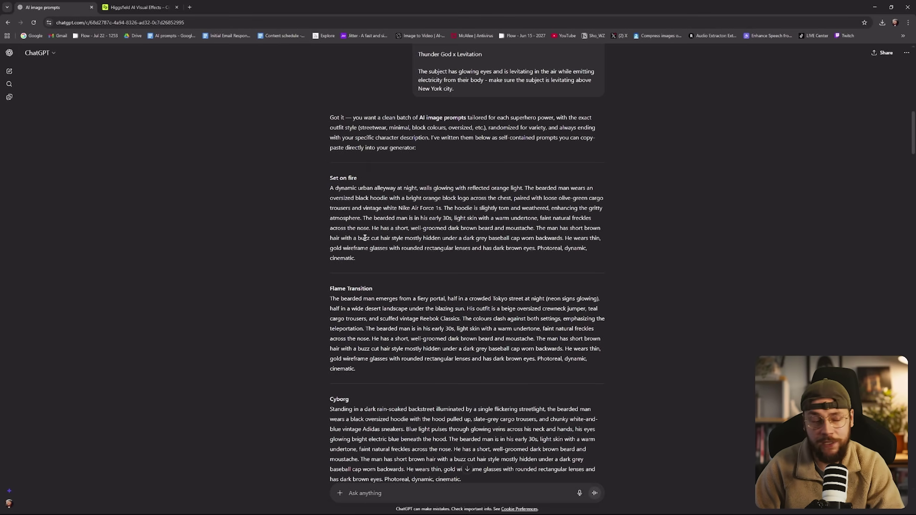
{"action": "key", "text": "ctrl+Tab"}
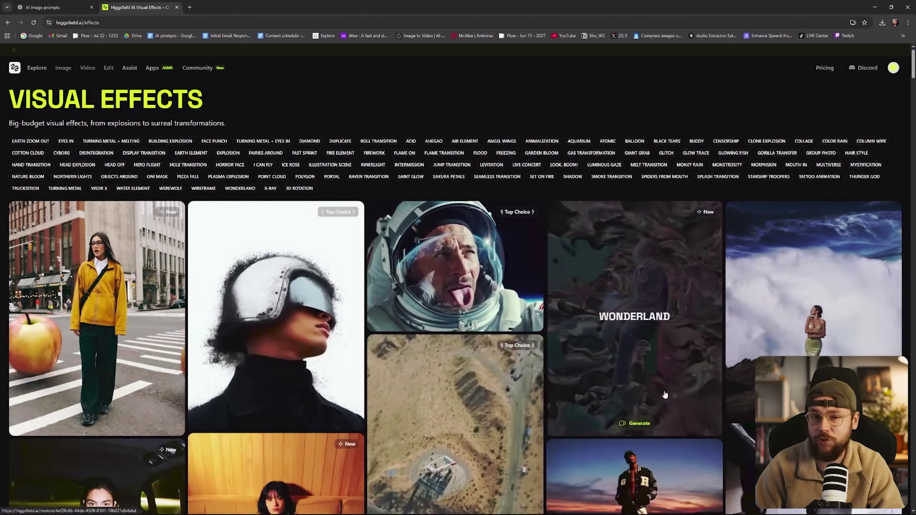
{"action": "scroll", "coordinate": [665, 394], "scroll_direction": "down", "scroll_amount": 10}
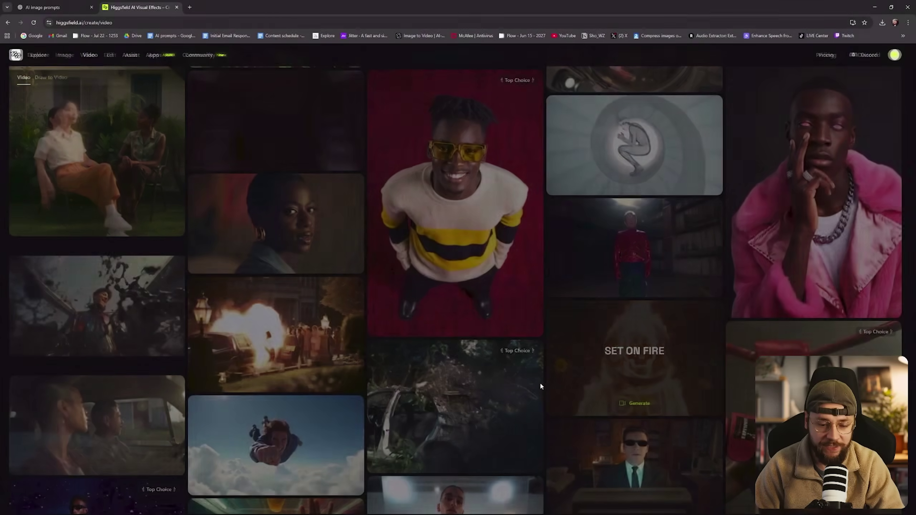
{"action": "left_click", "coordinate": [626, 406]}
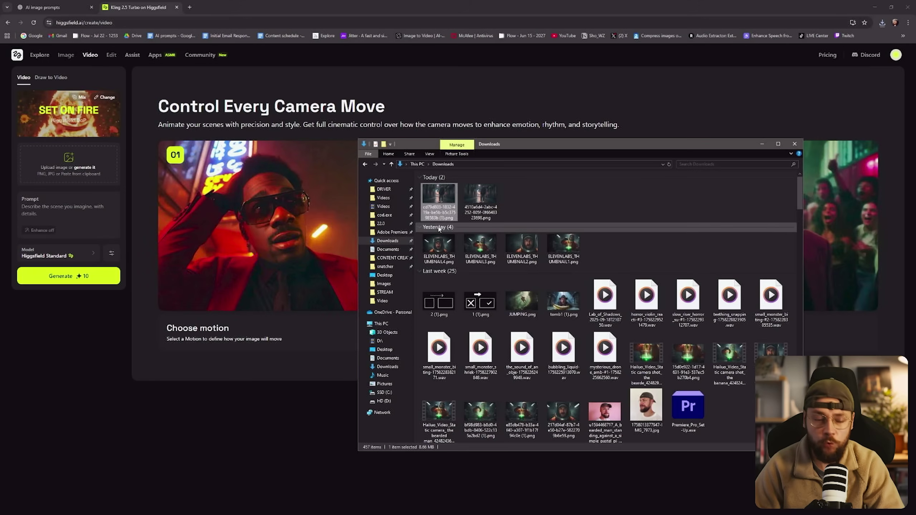
- Generate a Set on Fire video from the upscaled alleyway image with Higgsfield Standard, and play the clip
{"action": "left_click_drag", "start_coordinate": [439, 201], "coordinate": [68, 167]}
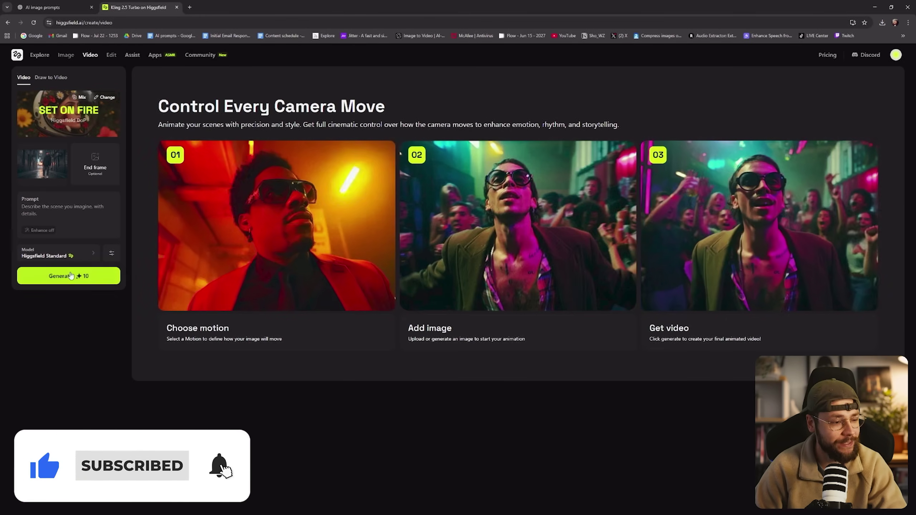
{"action": "left_click", "coordinate": [71, 275]}
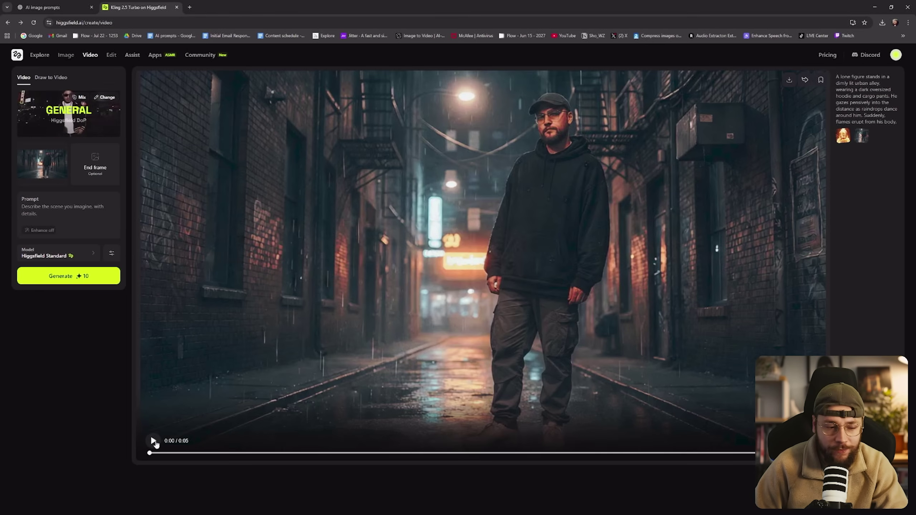
{"action": "left_click", "coordinate": [154, 441]}
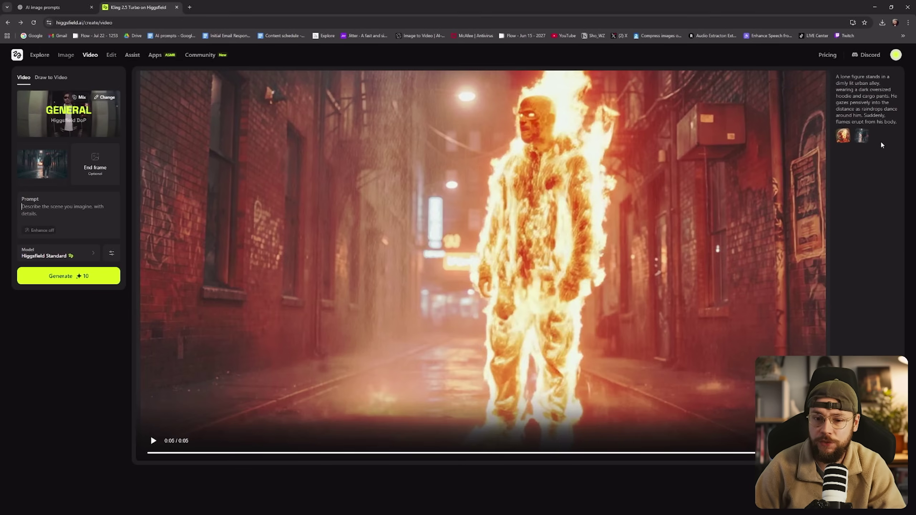
- Reuse the Set on Fire clip's prompt for a new video of the alleyway image with the Kling 2.1 model, and play the result
{"action": "left_click", "coordinate": [868, 101]}
{"action": "scroll", "coordinate": [61, 235], "scroll_direction": "down", "scroll_amount": 3}
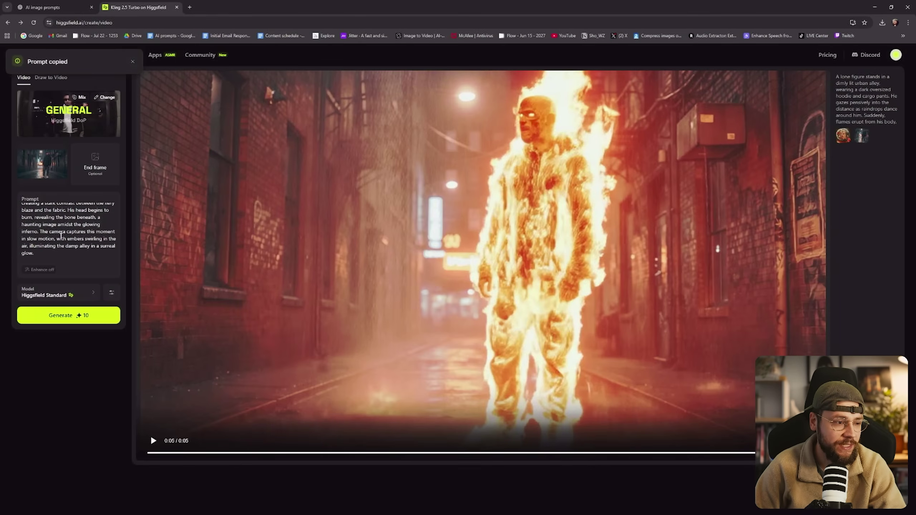
{"action": "scroll", "coordinate": [61, 235], "scroll_direction": "up", "scroll_amount": 5}
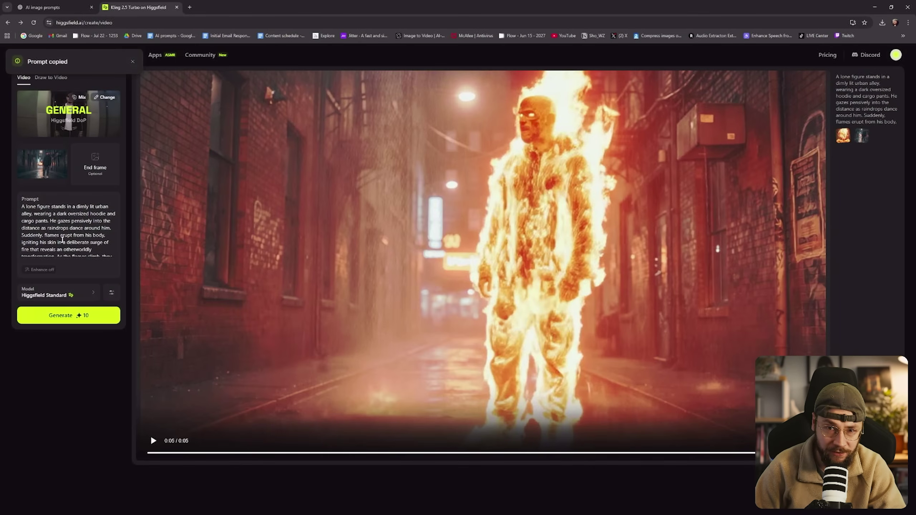
{"action": "left_click", "coordinate": [100, 292]}
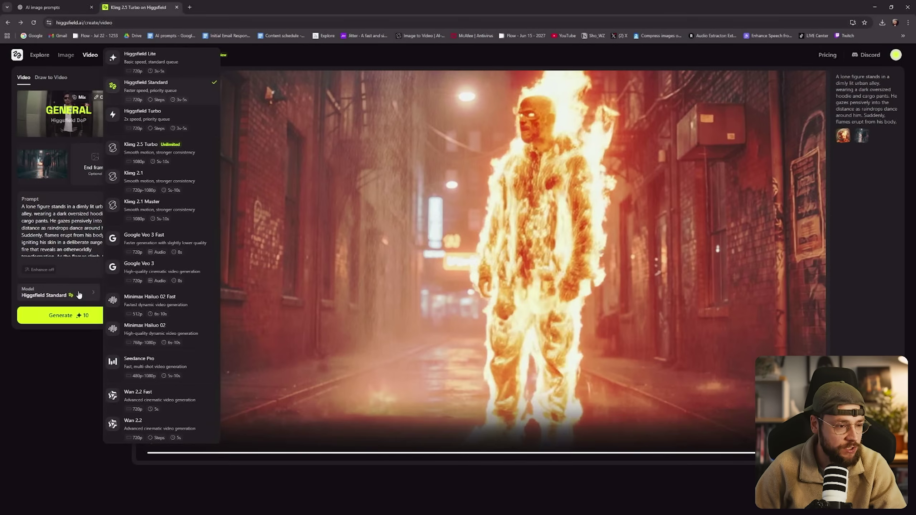
{"action": "left_click", "coordinate": [169, 186]}
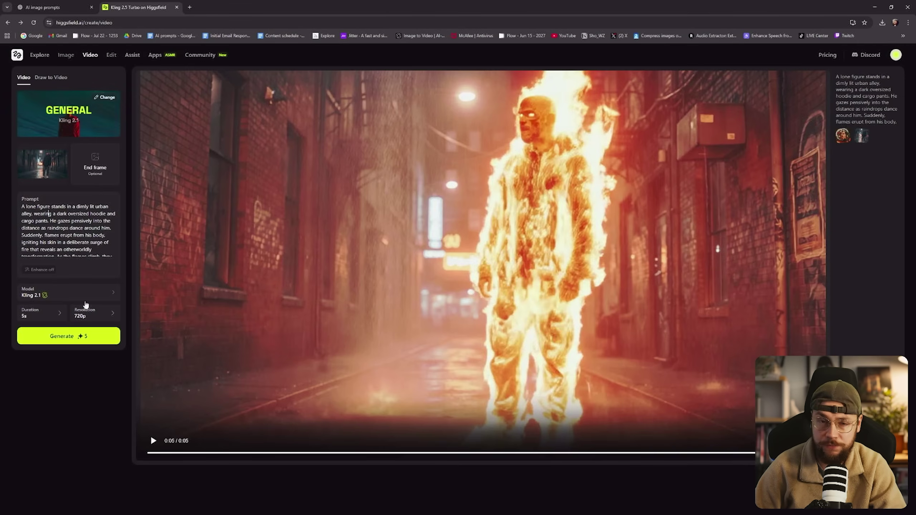
{"action": "left_click", "coordinate": [66, 341]}
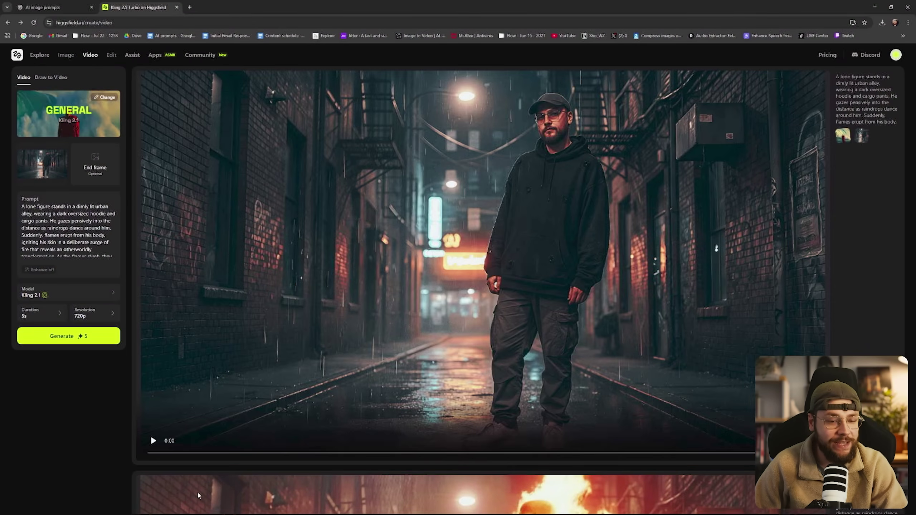
{"action": "left_click", "coordinate": [154, 441]}
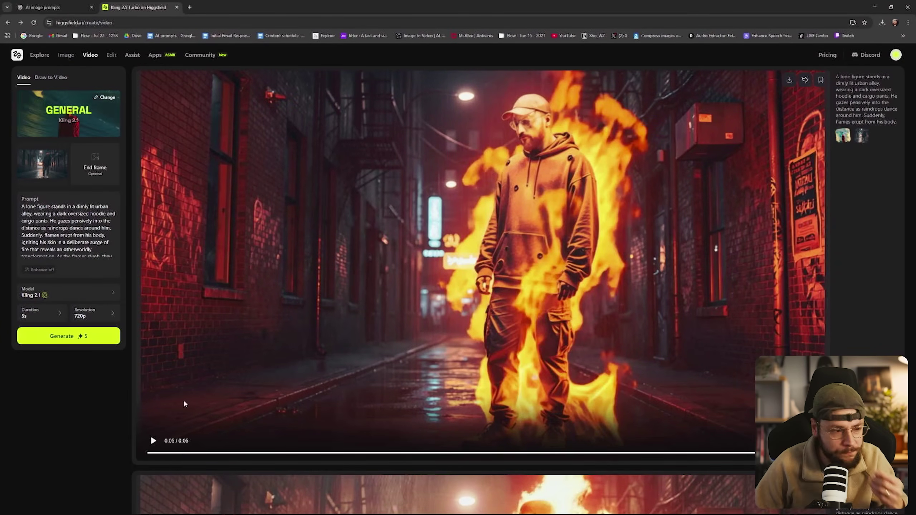
- Generate the same fire video with the Minimax Hailuo 02 model at 1080p
{"action": "left_click", "coordinate": [96, 295]}
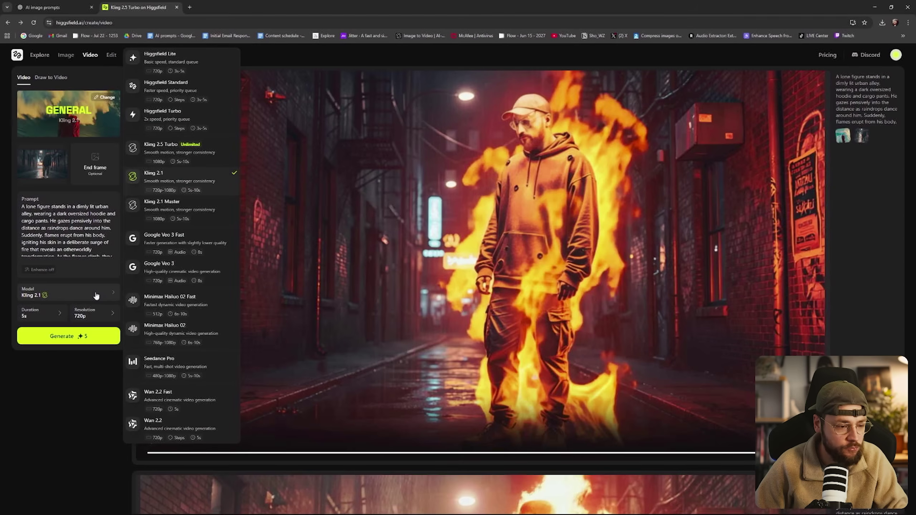
{"action": "left_click", "coordinate": [204, 305]}
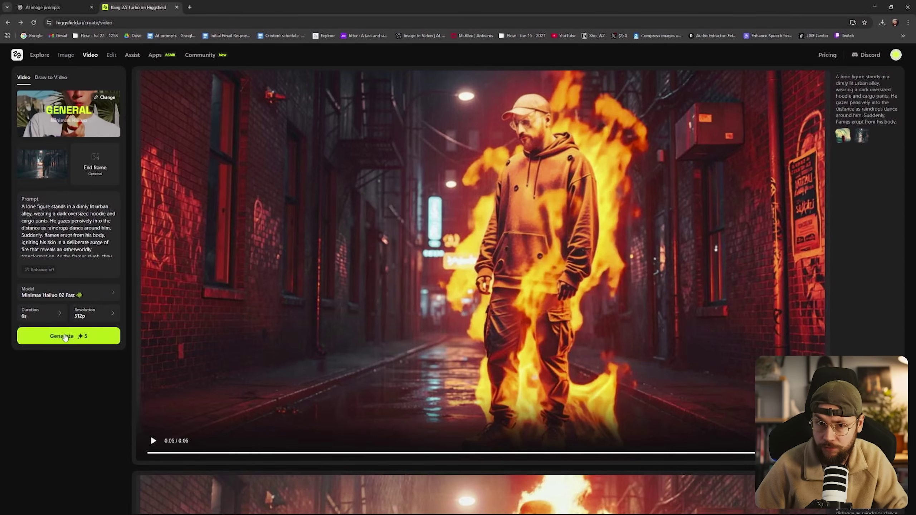
{"action": "left_click", "coordinate": [82, 337]}
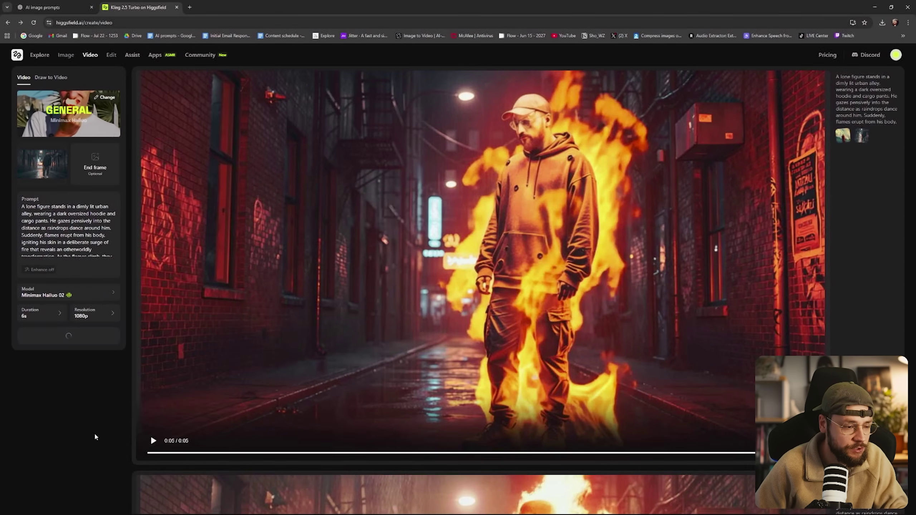
- Generate the fire video with Google Veo 3 Fast at 1080p quality, and play the finished clip
{"action": "left_click", "coordinate": [91, 300]}
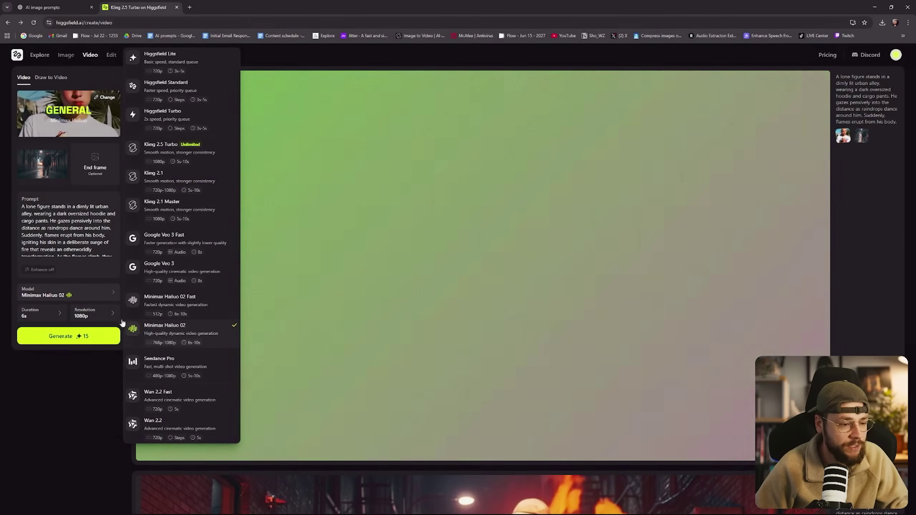
{"action": "left_click", "coordinate": [179, 239]}
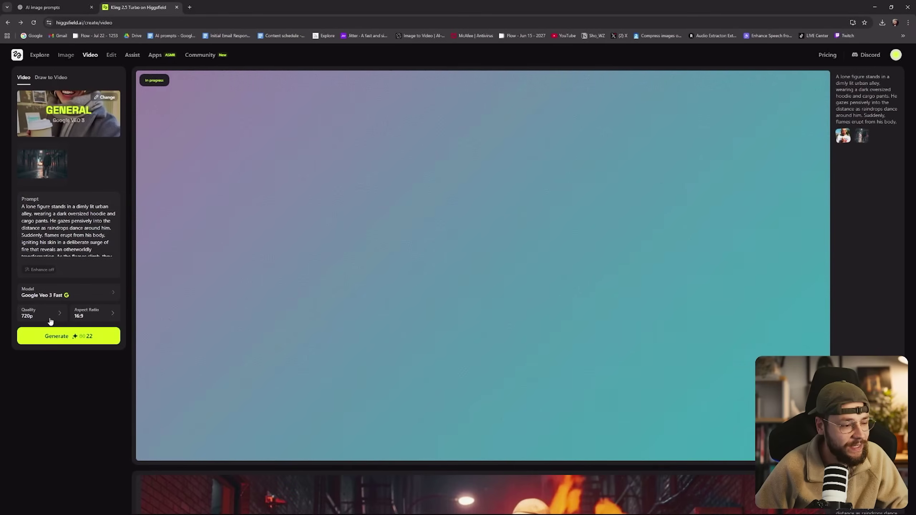
{"action": "left_click", "coordinate": [51, 316]}
{"action": "left_click", "coordinate": [81, 327]}
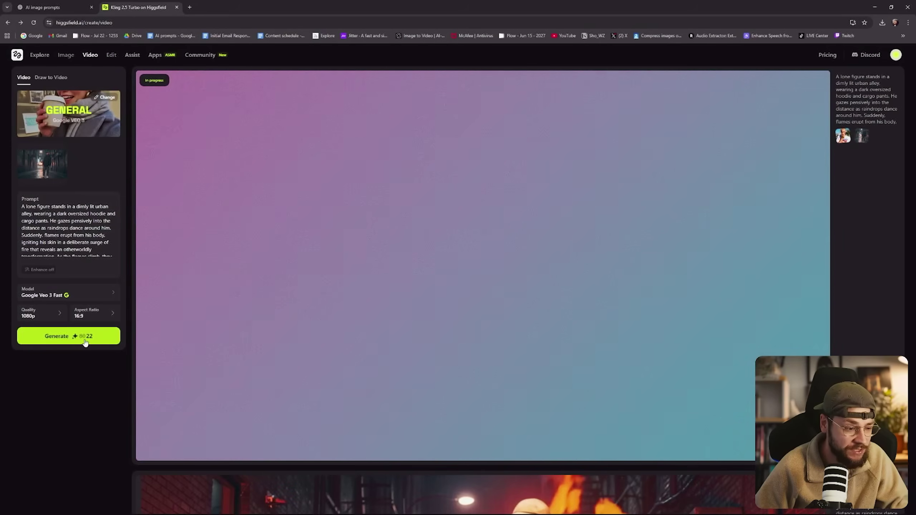
{"action": "left_click", "coordinate": [88, 342]}
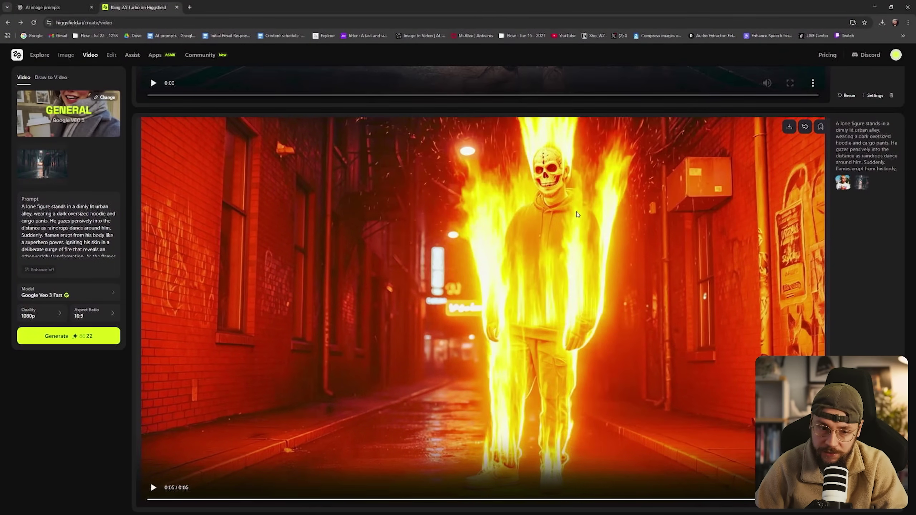
{"action": "scroll", "coordinate": [578, 206], "scroll_direction": "up", "scroll_amount": 8}
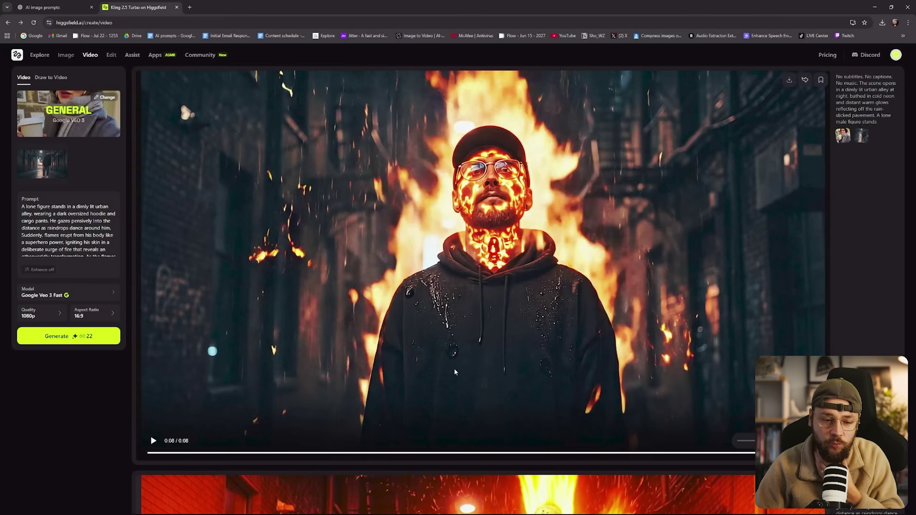
{"action": "left_click", "coordinate": [153, 441]}
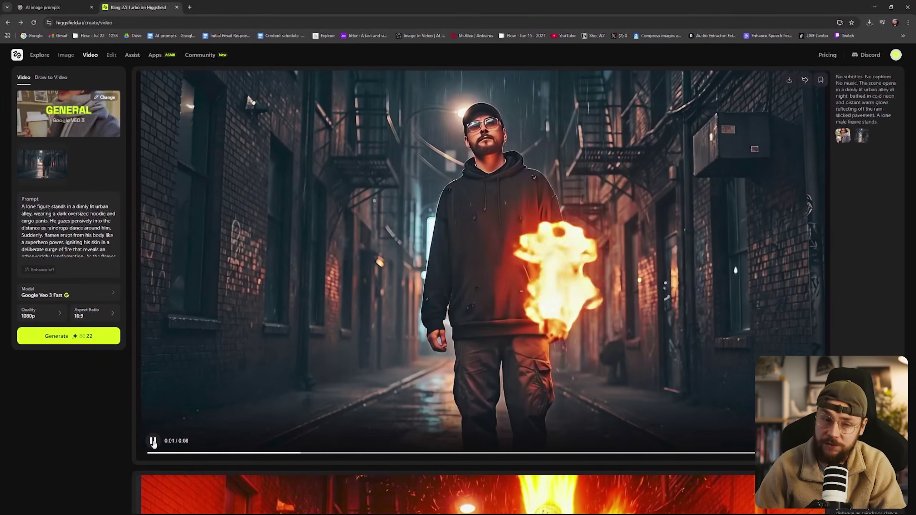
- Watch the Google Veo 3 Fast fire clip to its end and look over the other generated fire videos
{"action": "left_click", "coordinate": [149, 453]}
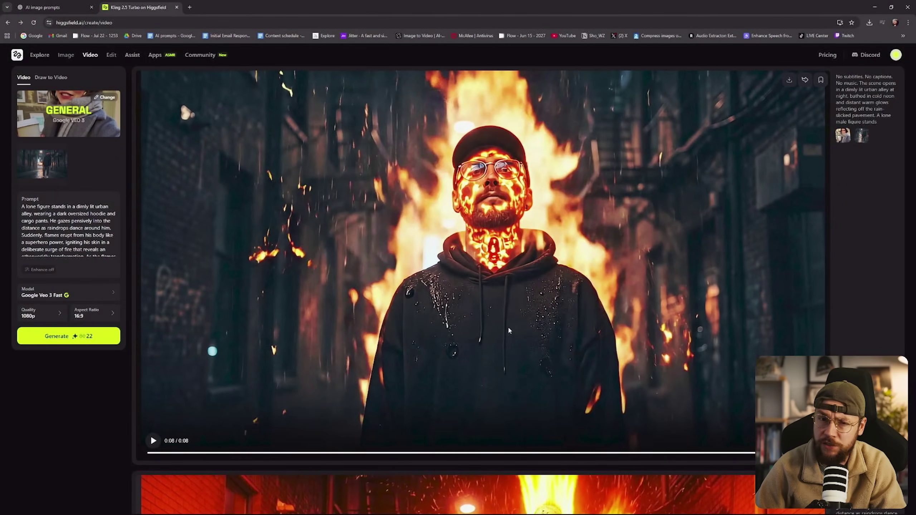
{"action": "scroll", "coordinate": [332, 423], "scroll_direction": "down", "scroll_amount": 5}
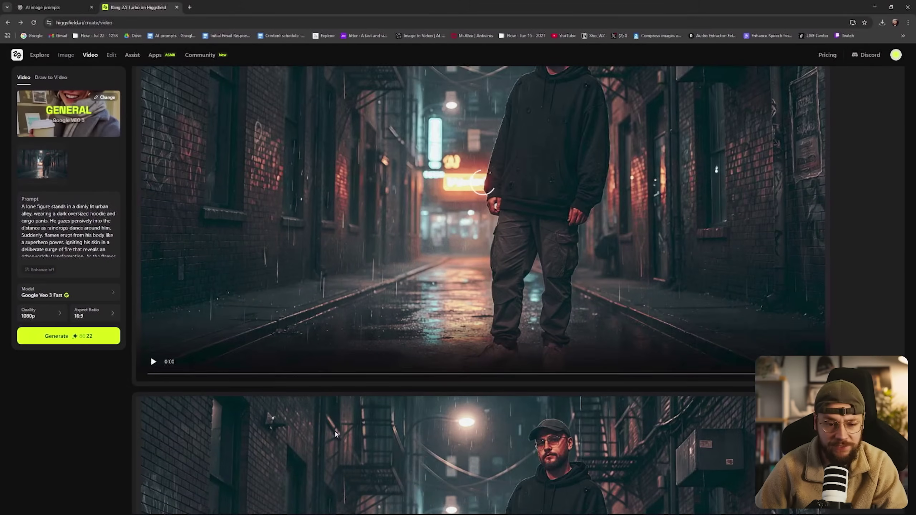
{"action": "scroll", "coordinate": [335, 435], "scroll_direction": "down", "scroll_amount": 3}
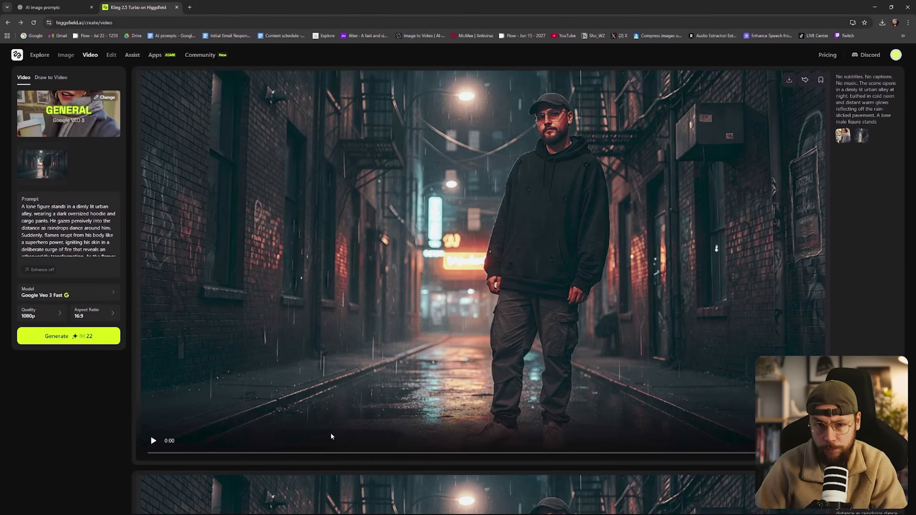
- Open Higgsfield's image creation page, and copy the Thunder God image prompt from the ChatGPT prompt list
{"action": "mouse_move", "coordinate": [65, 57]}
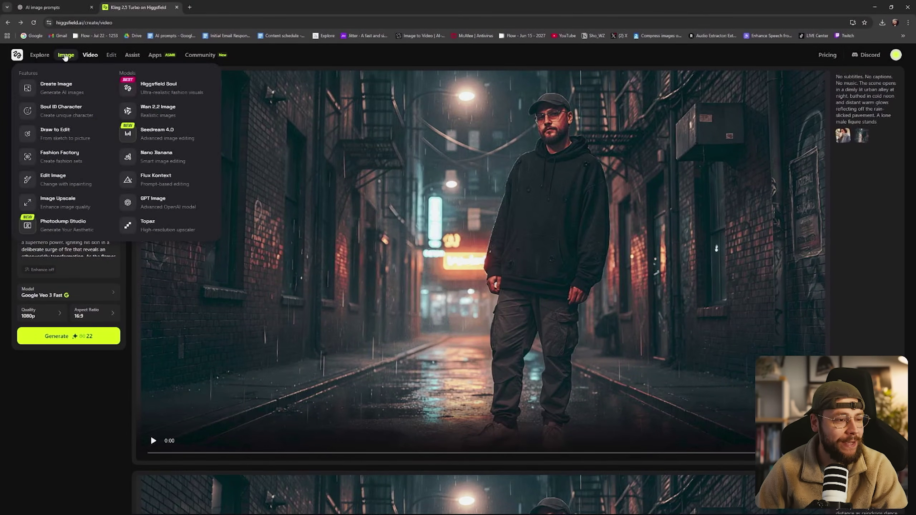
{"action": "left_click", "coordinate": [62, 87]}
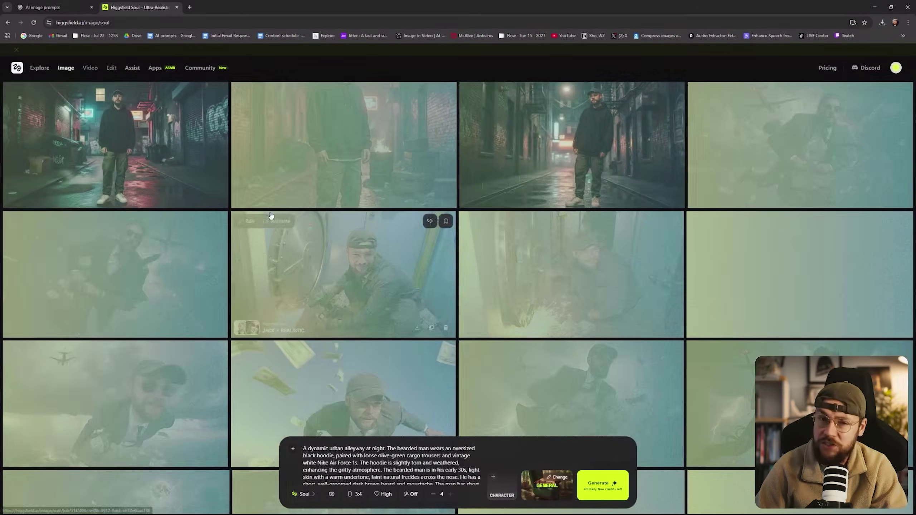
{"action": "key", "text": "ctrl+1"}
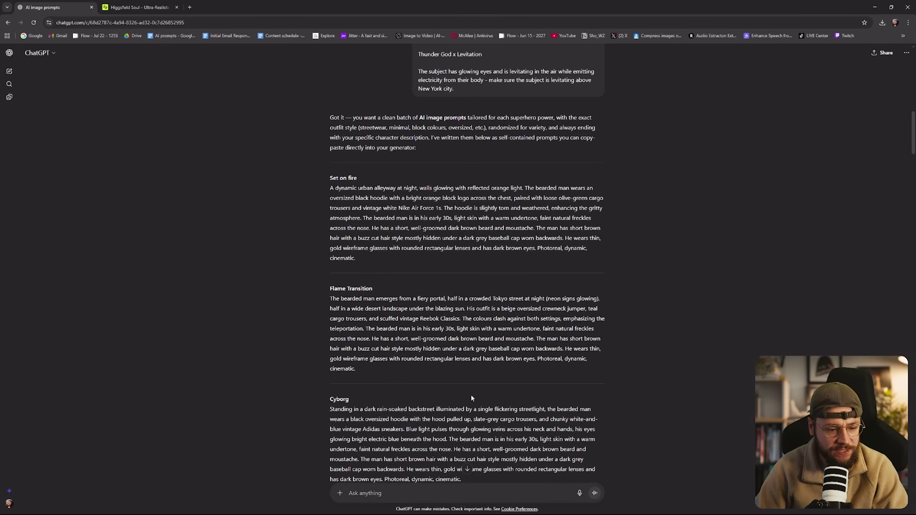
{"action": "scroll", "coordinate": [469, 395], "scroll_direction": "down", "scroll_amount": 10}
{"action": "scroll", "coordinate": [465, 401], "scroll_direction": "down", "scroll_amount": 11}
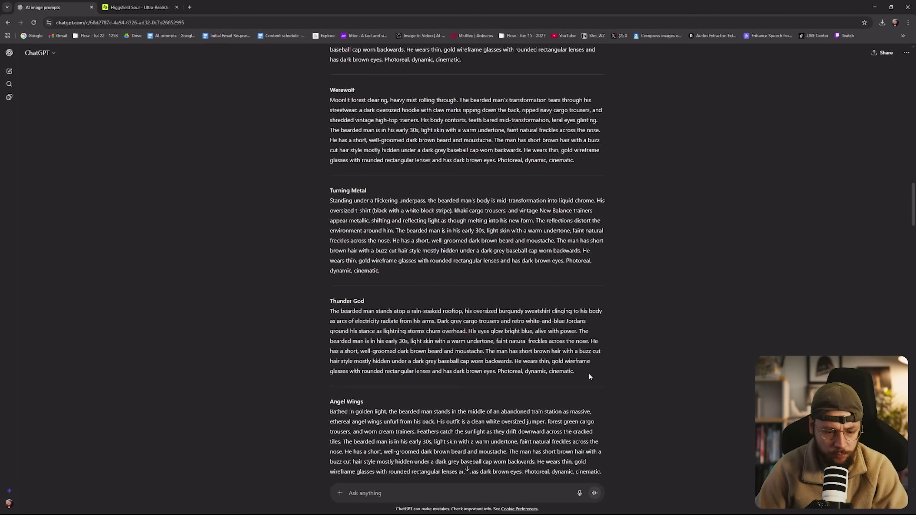
{"action": "left_click_drag", "start_coordinate": [588, 372], "coordinate": [328, 312]}
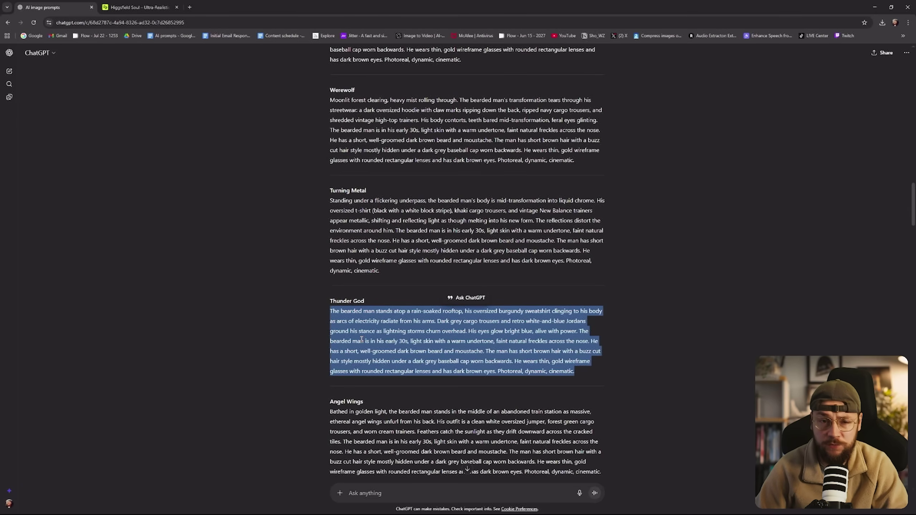
{"action": "key", "text": "ctrl+c"}
- Replace the existing image prompt in Higgsfield with the copied Thunder God rooftop prompt
{"action": "key", "text": "ctrl+Tab"}
{"action": "left_click", "coordinate": [384, 471]}
{"action": "key", "text": "ctrl+a"}
{"action": "key", "text": "ctrl+v"}
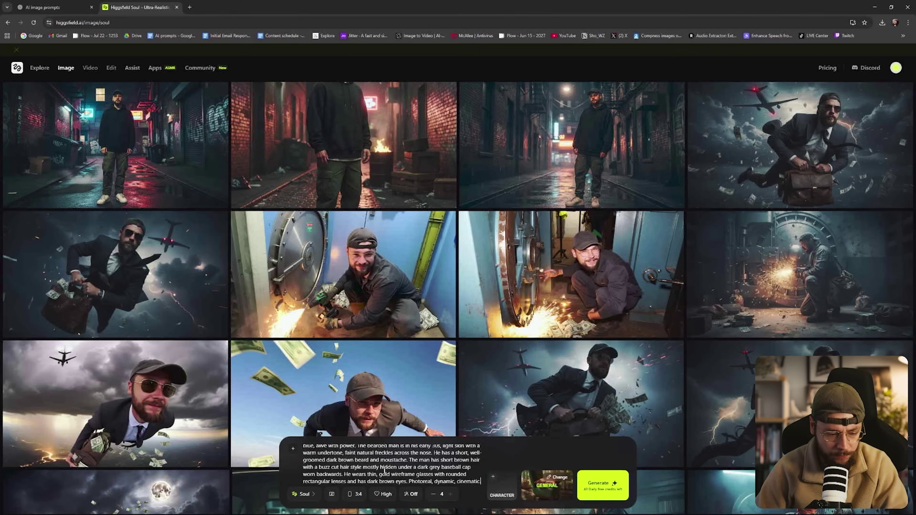
{"action": "scroll", "coordinate": [375, 471], "scroll_direction": "up", "scroll_amount": 3}
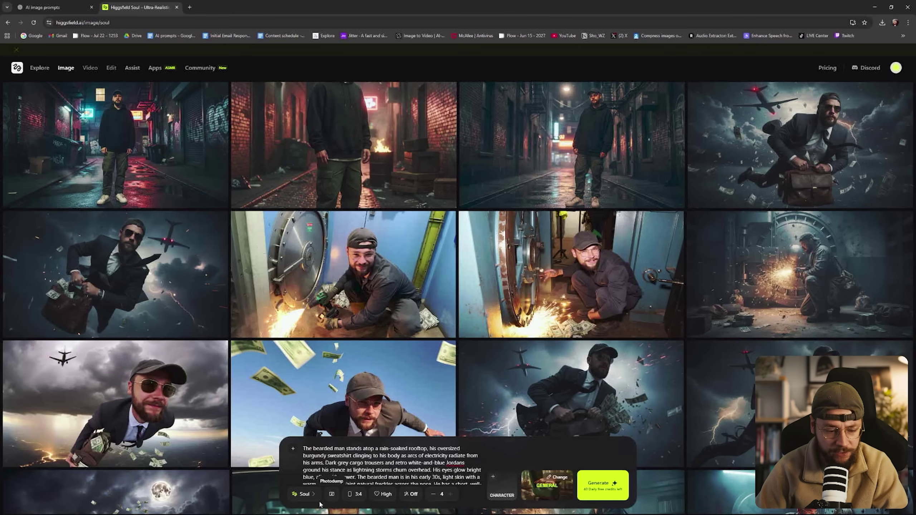
- Switch the image model to Nano Banana, check the portrait reference photo, and generate the rooftop image
{"action": "left_click", "coordinate": [305, 495]}
{"action": "left_click", "coordinate": [348, 357]}
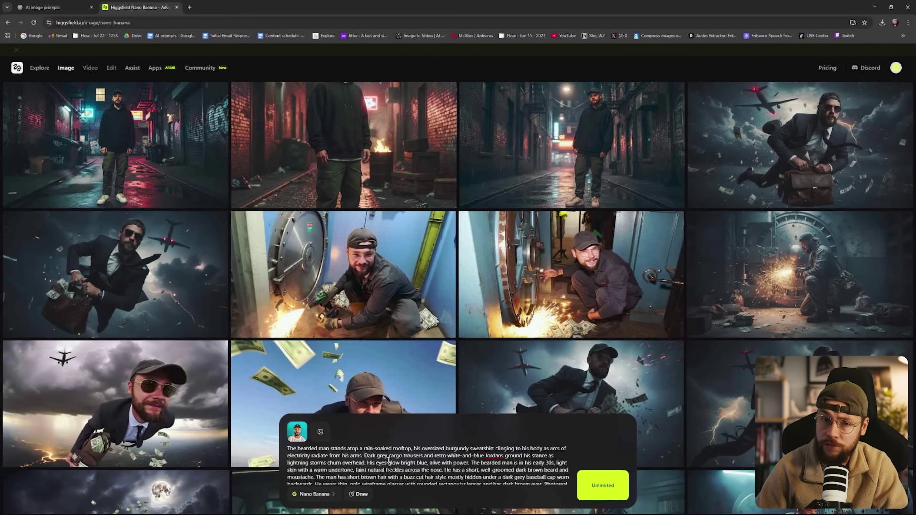
{"action": "mouse_move", "coordinate": [295, 435]}
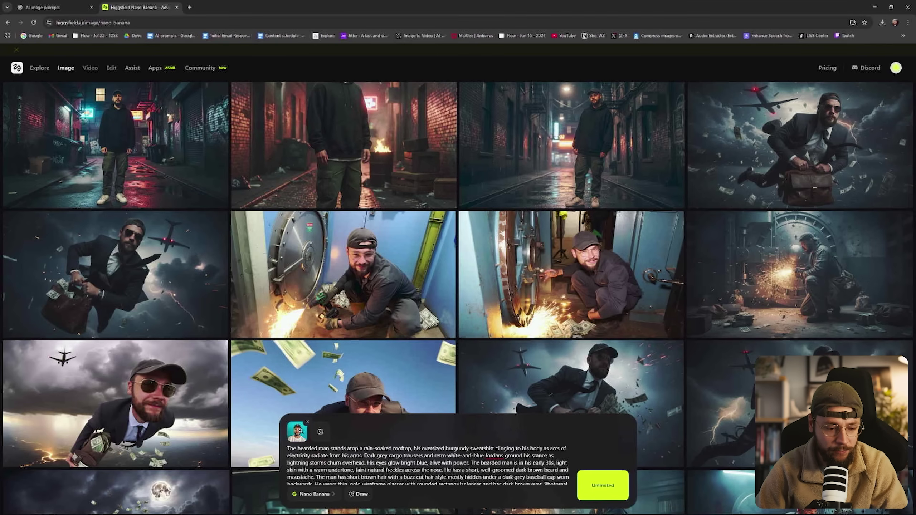
{"action": "left_click", "coordinate": [297, 432]}
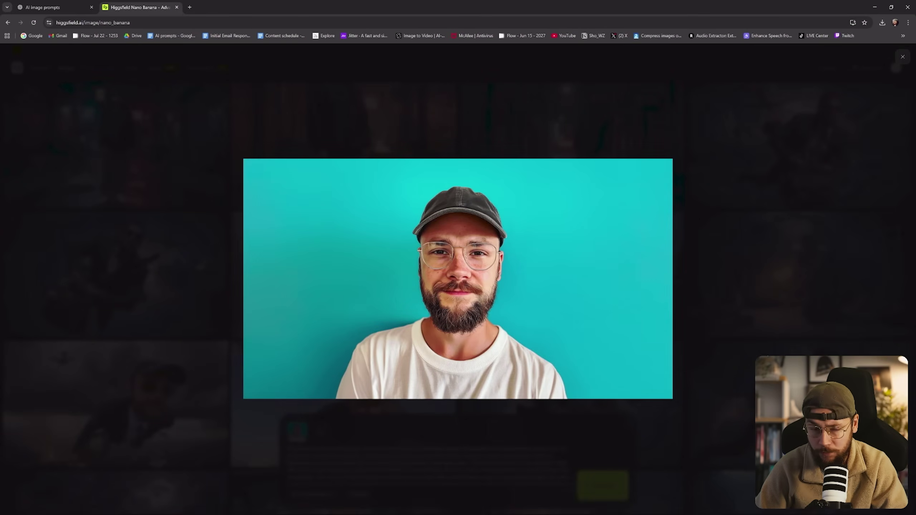
{"action": "key", "text": "Escape"}
{"action": "left_click", "coordinate": [603, 486]}
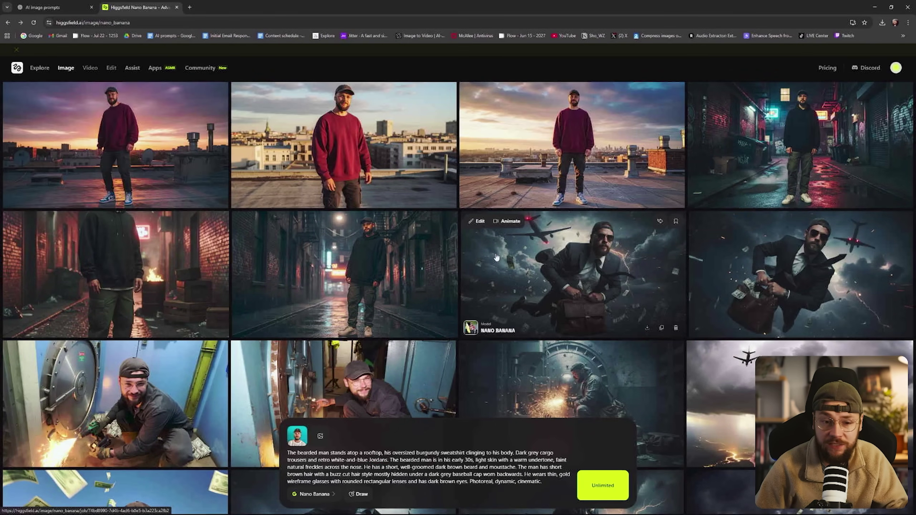
- Examine the generated rooftop images of the man in the burgundy sweatshirt at full size
{"action": "left_click", "coordinate": [515, 152]}
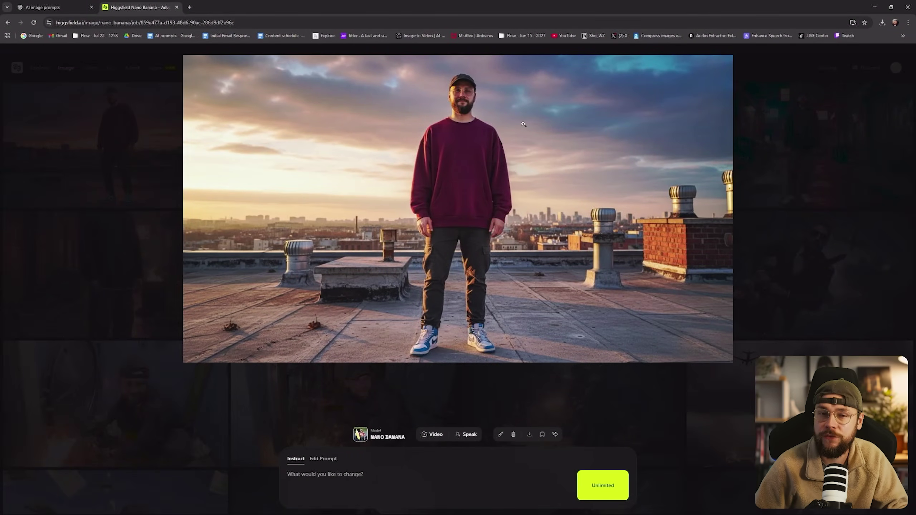
{"action": "left_click", "coordinate": [816, 260]}
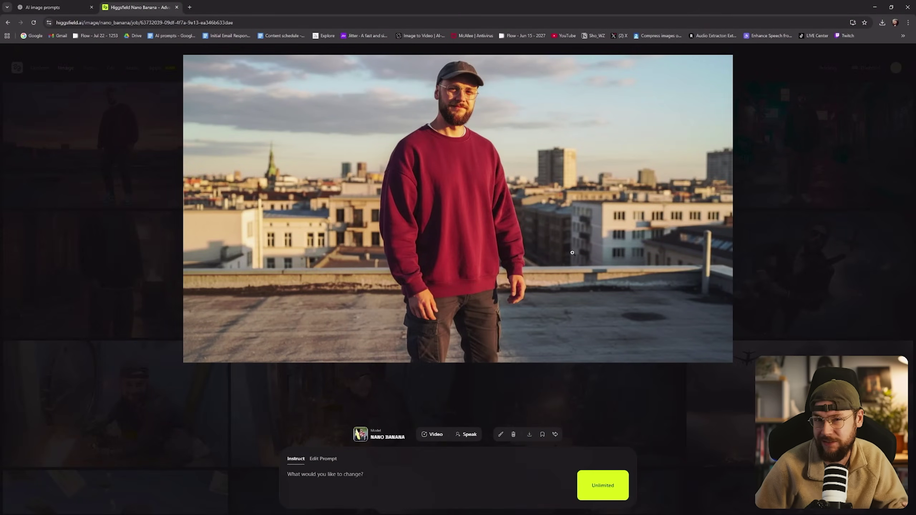
{"action": "key", "text": "Right"}
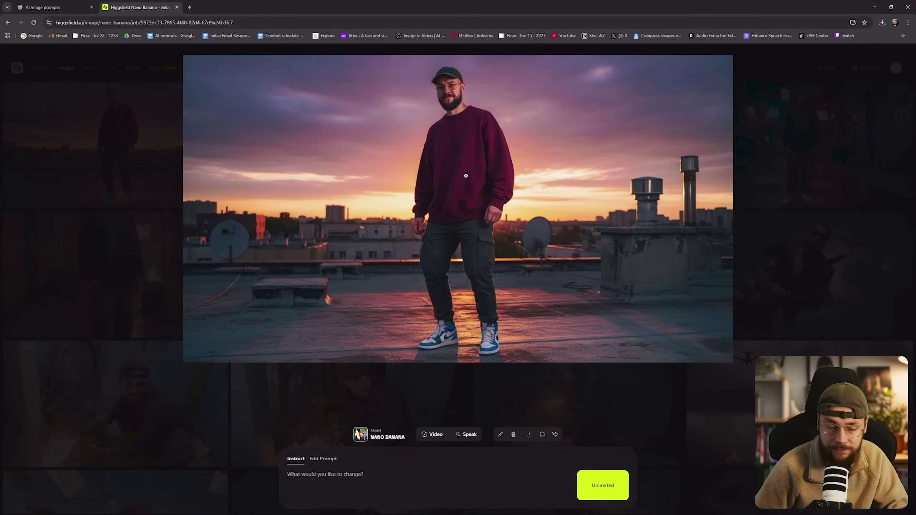
{"action": "key", "text": "Right"}
{"action": "key", "text": "Escape"}
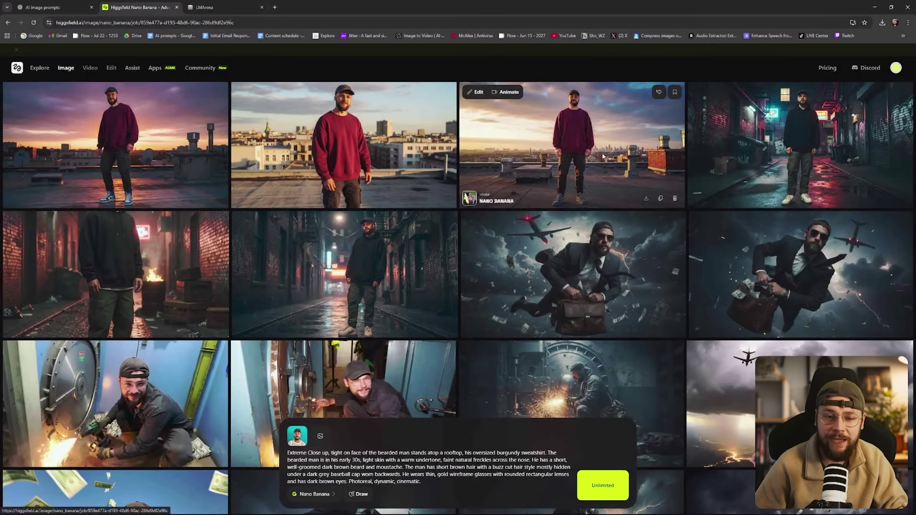
{"action": "left_click", "coordinate": [603, 156]}
{"action": "key", "text": "Escape"}
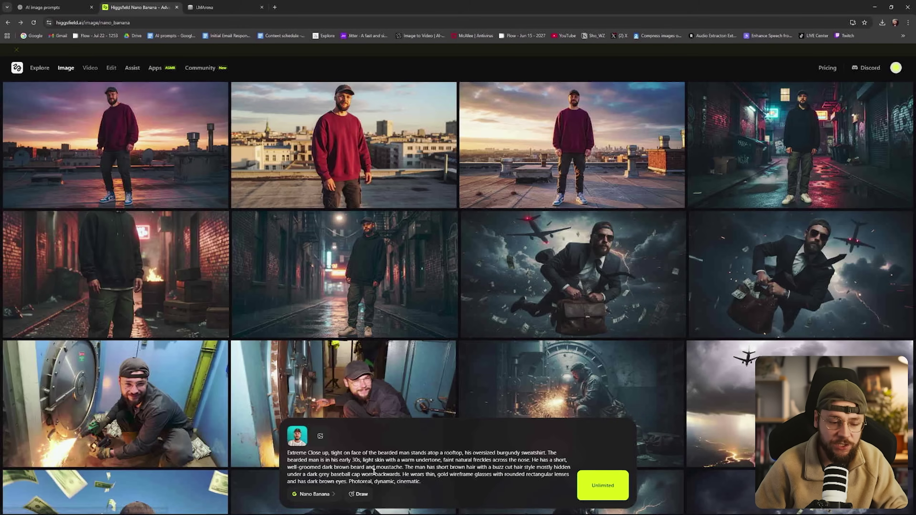
- Review the "Extreme Close up, tight on face" wording in the rooftop prompt and generate close-up portraits from it
{"action": "left_click_drag", "start_coordinate": [289, 453], "coordinate": [364, 460]}
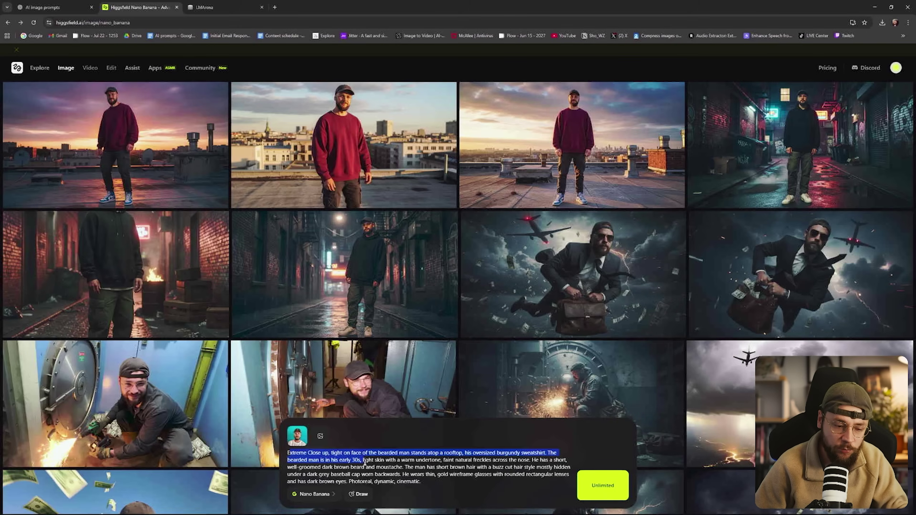
{"action": "left_click", "coordinate": [454, 475]}
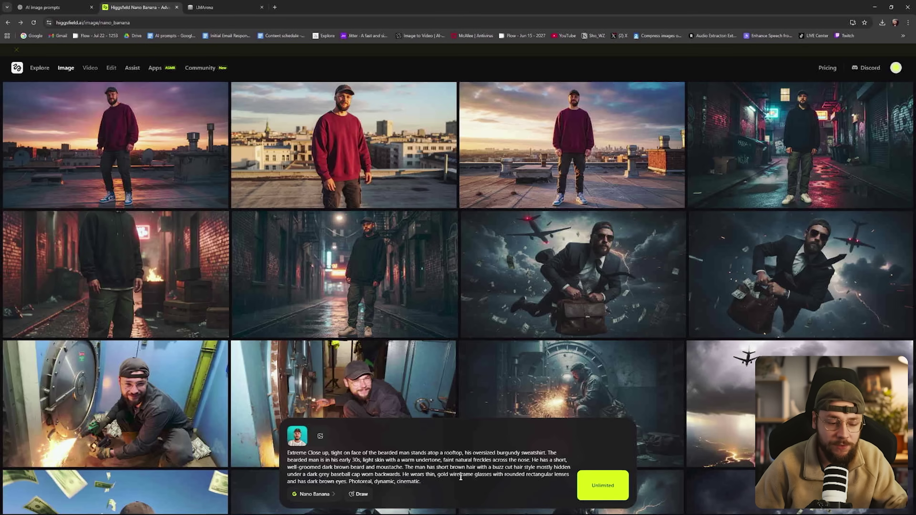
{"action": "left_click_drag", "start_coordinate": [330, 453], "coordinate": [301, 452]}
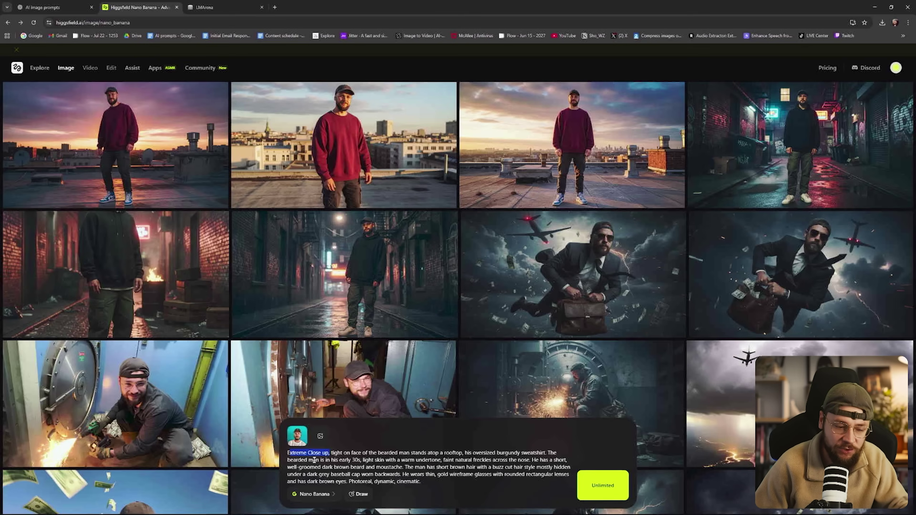
{"action": "left_click", "coordinate": [603, 485]}
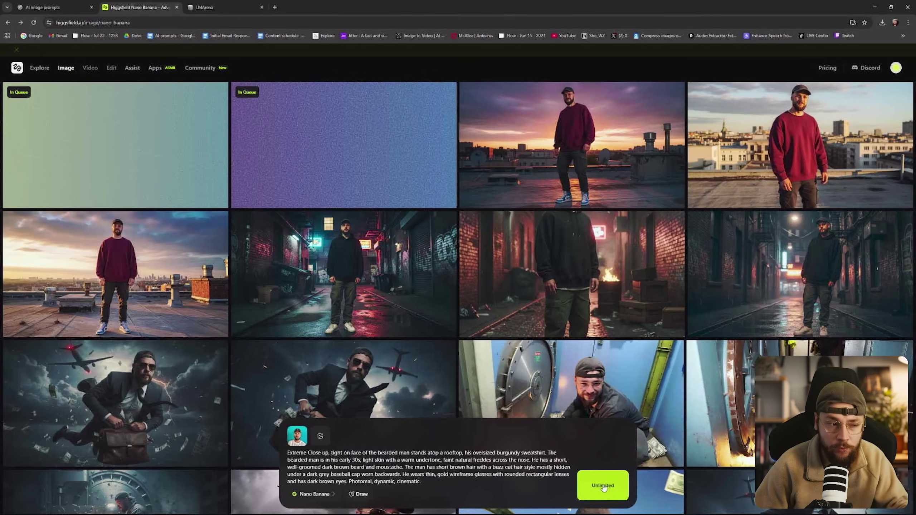
- Open the first rooftop close-up portrait, the one with the cloudy sky, and download it
{"action": "mouse_move", "coordinate": [243, 240]}
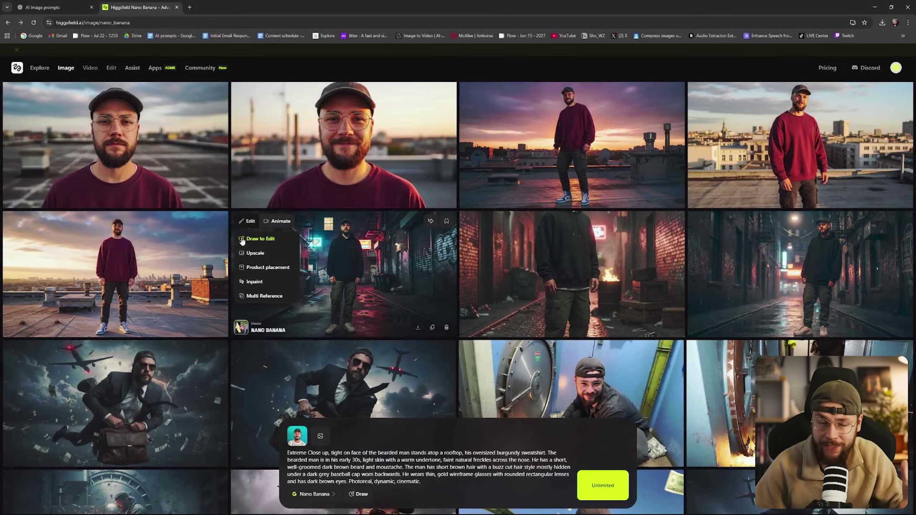
{"action": "left_click", "coordinate": [126, 174]}
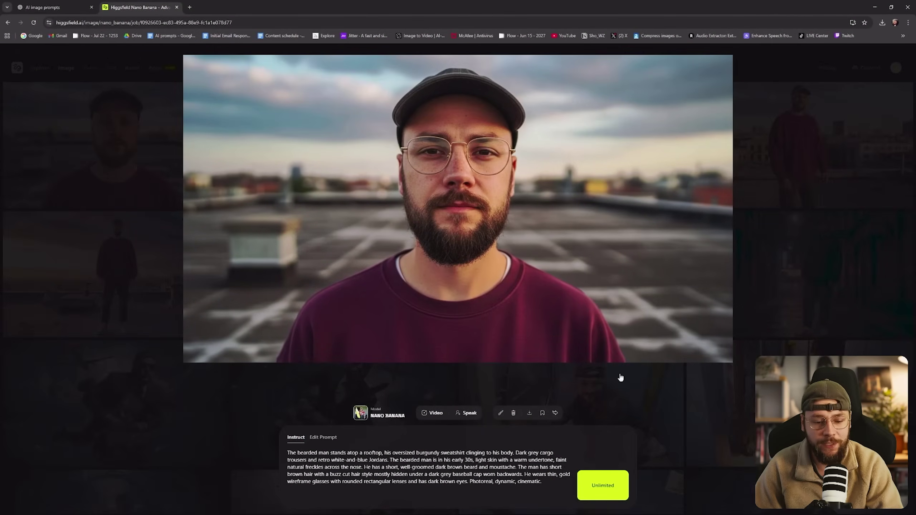
{"action": "left_click", "coordinate": [528, 417]}
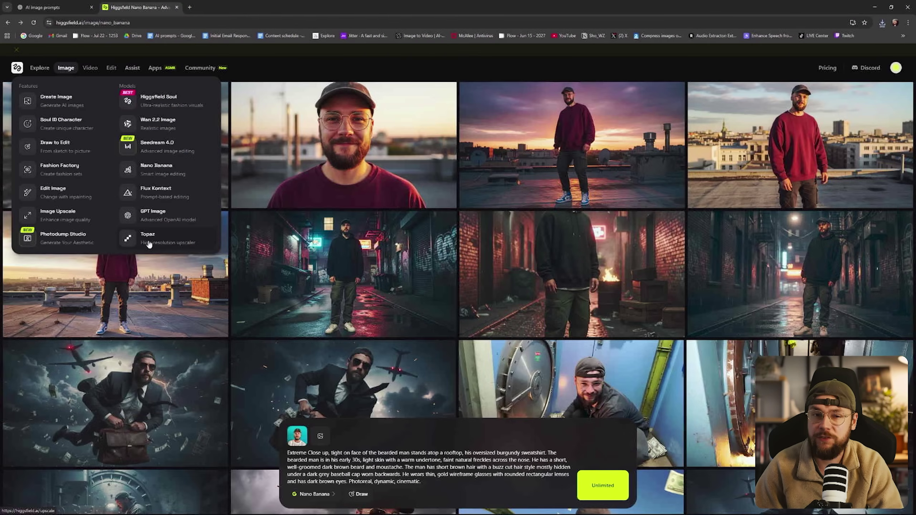
- Upscale the downloaded rooftop close-up with Topaz at scale factor x2, and compare the original with the upscaled image
{"action": "left_click", "coordinate": [149, 245]}
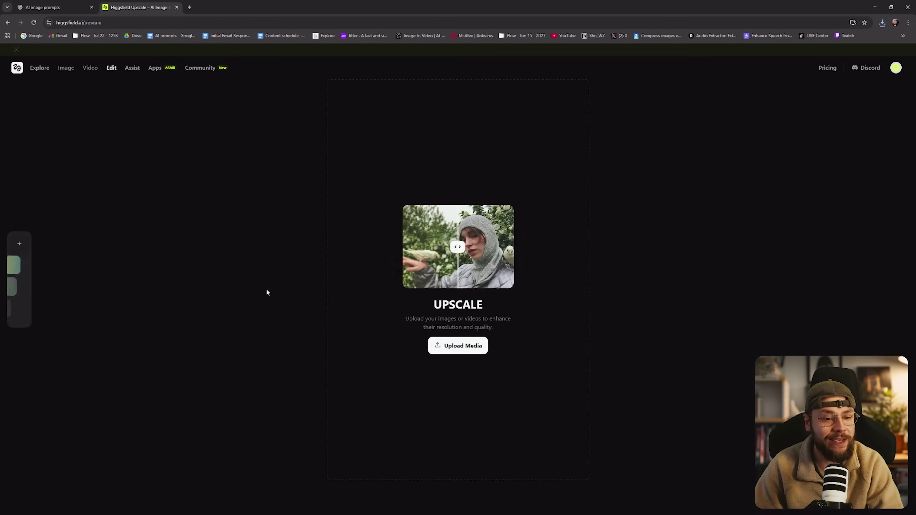
{"action": "left_click_drag", "start_coordinate": [681, 262], "coordinate": [454, 231]}
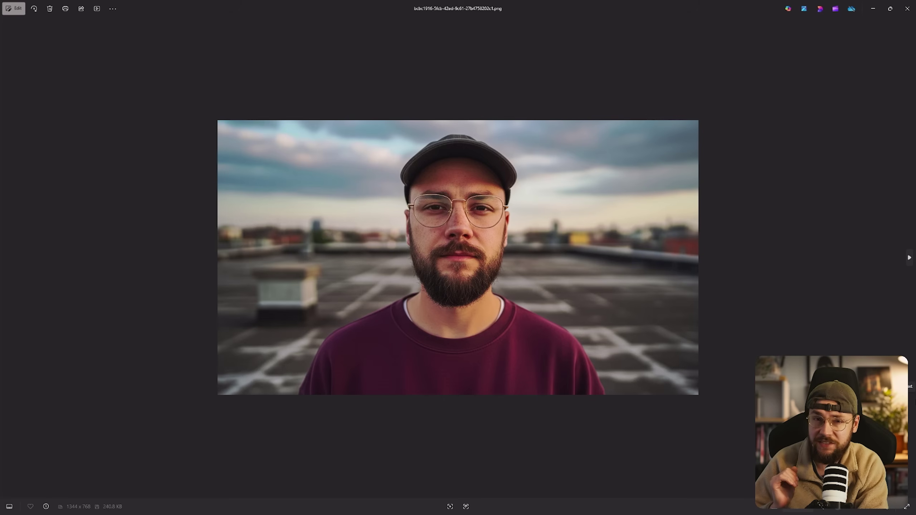
{"action": "key", "text": "Right"}
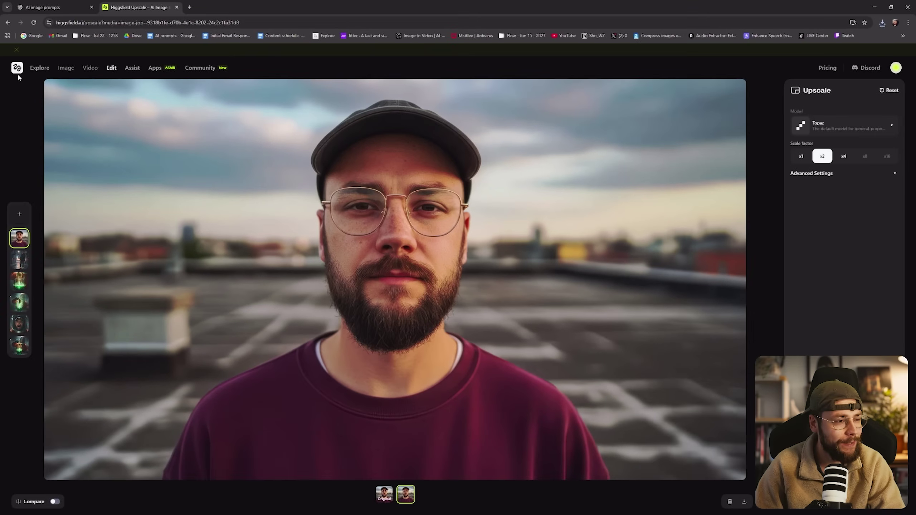
- Find the Thunder God effect among the visual effects and set up a video with the rooftop close-up as its start image
{"action": "left_click", "coordinate": [14, 65]}
{"action": "scroll", "coordinate": [438, 381], "scroll_direction": "down", "scroll_amount": 5}
{"action": "scroll", "coordinate": [438, 381], "scroll_direction": "down", "scroll_amount": 5}
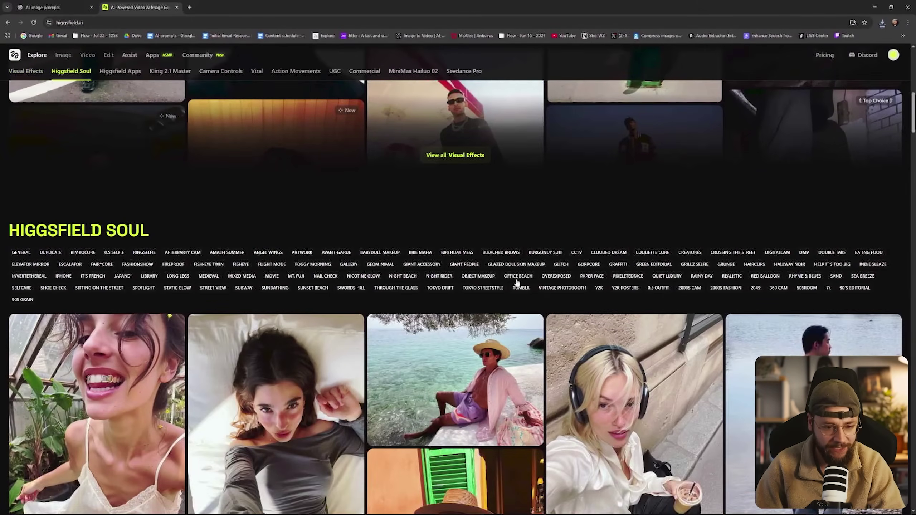
{"action": "left_click", "coordinate": [455, 228]}
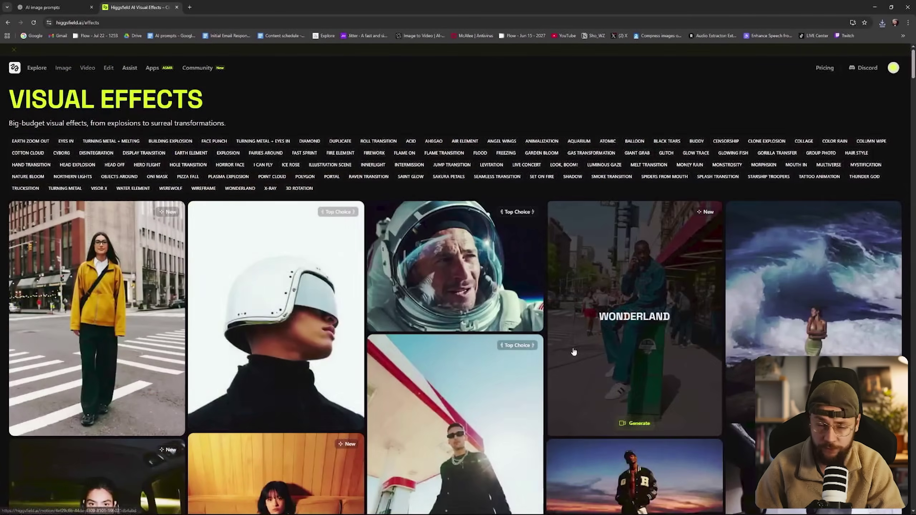
{"action": "scroll", "coordinate": [574, 352], "scroll_direction": "down", "scroll_amount": 10}
{"action": "scroll", "coordinate": [456, 343], "scroll_direction": "down", "scroll_amount": 15}
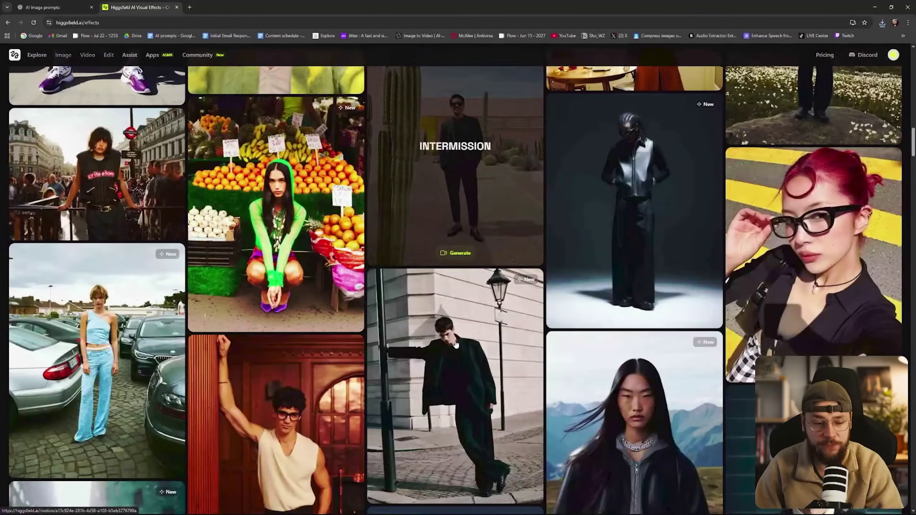
{"action": "scroll", "coordinate": [456, 346], "scroll_direction": "down", "scroll_amount": 15}
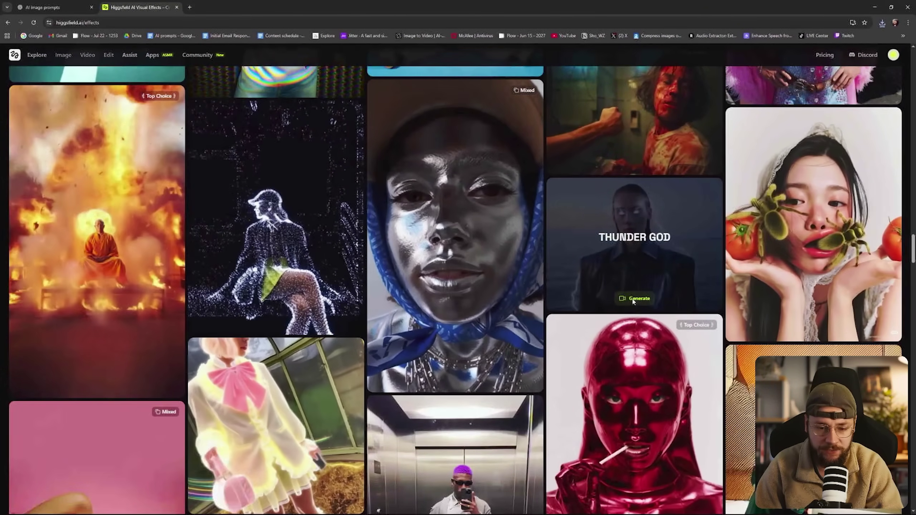
{"action": "left_click", "coordinate": [634, 300]}
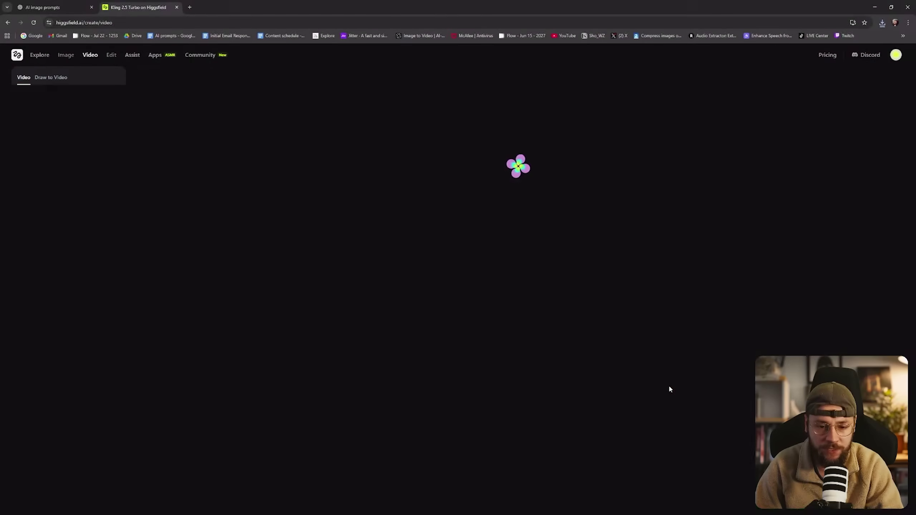
{"action": "left_click_drag", "start_coordinate": [718, 269], "coordinate": [68, 163]}
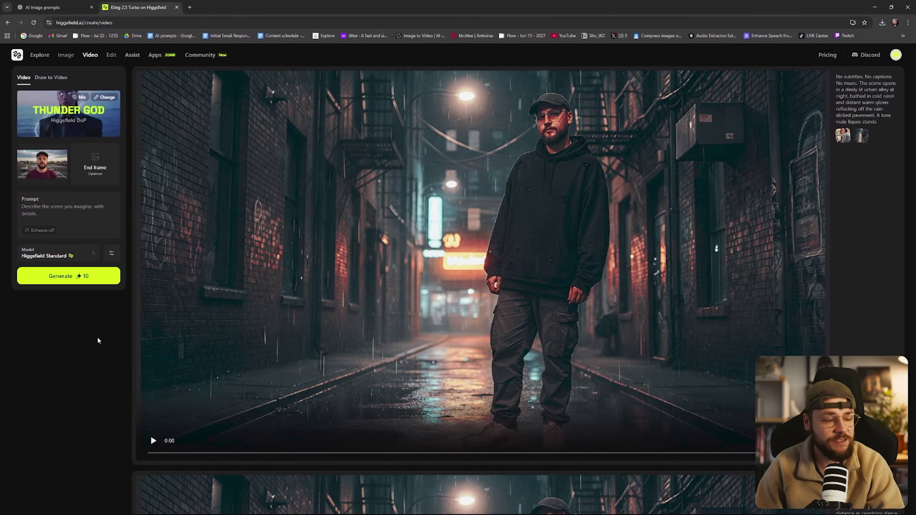
- Generate the Thunder God video from the rooftop close-up and play the resulting clip
{"action": "left_click", "coordinate": [74, 276]}
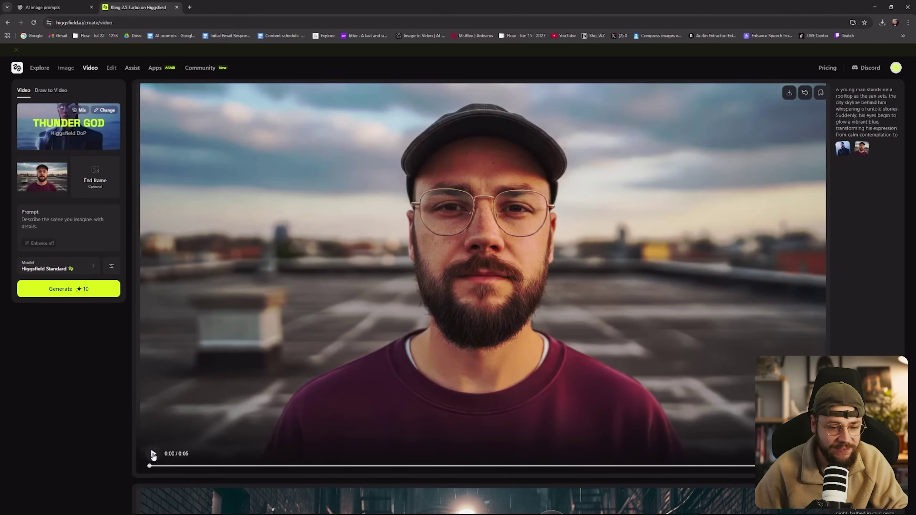
{"action": "left_click", "coordinate": [153, 454]}
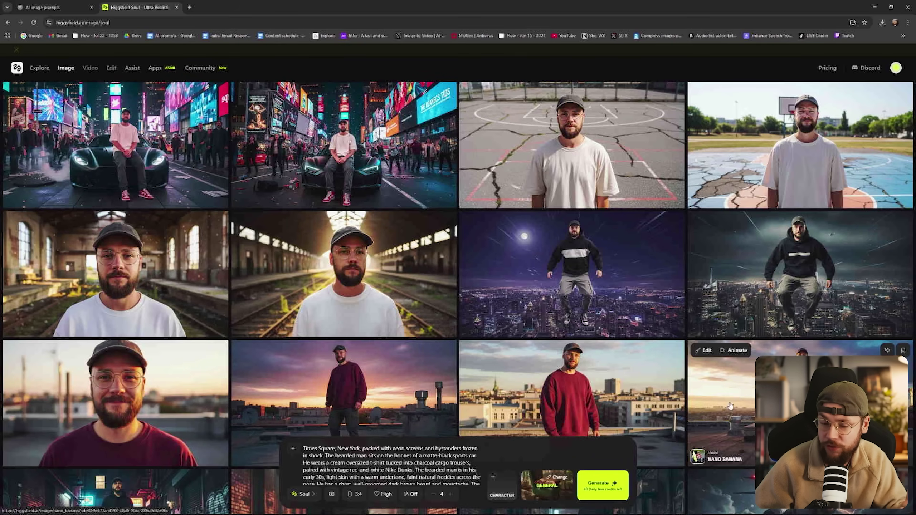
- View enlarged images of the bearded man floating above the night city and standing in the abandoned train station
{"action": "left_click", "coordinate": [773, 272]}
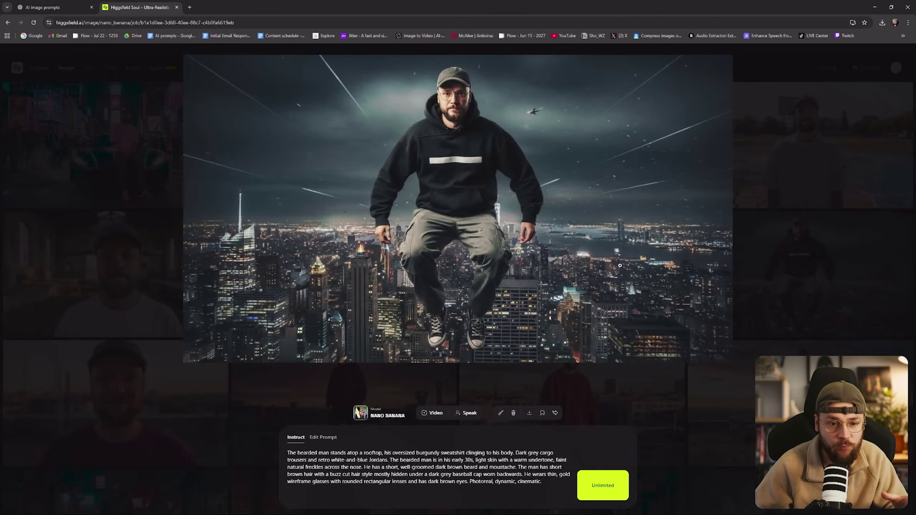
{"action": "left_click", "coordinate": [838, 258]}
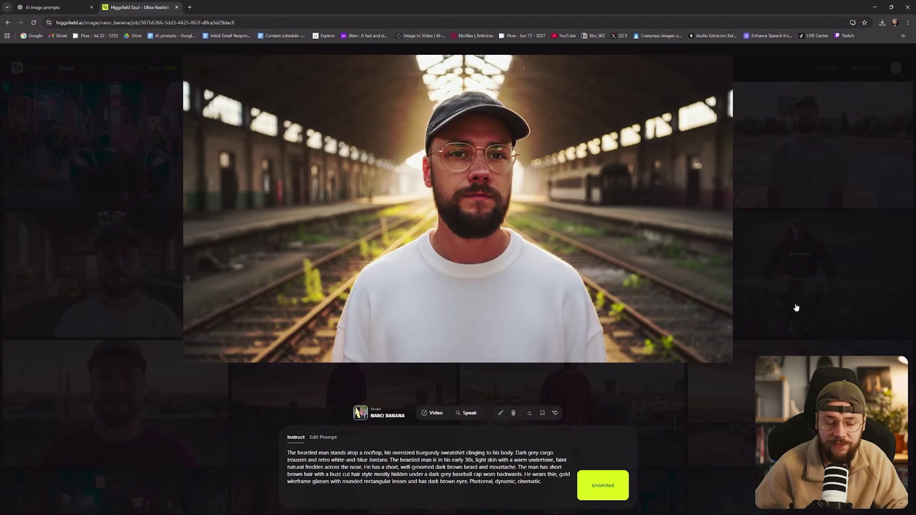
{"action": "left_click", "coordinate": [828, 308]}
{"action": "left_click", "coordinate": [170, 294]}
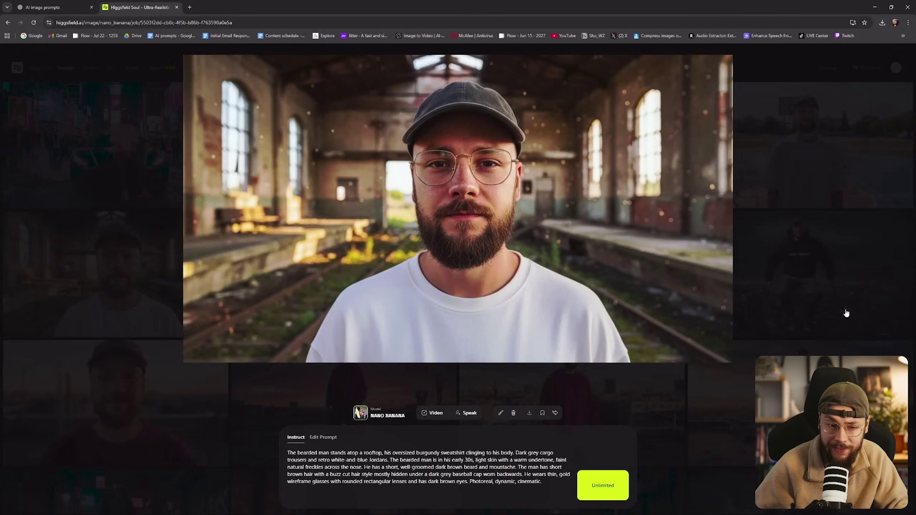
{"action": "left_click", "coordinate": [845, 315]}
- Inspect both images of the bearded man on the cracked basketball courts at full size
{"action": "left_click", "coordinate": [840, 281]}
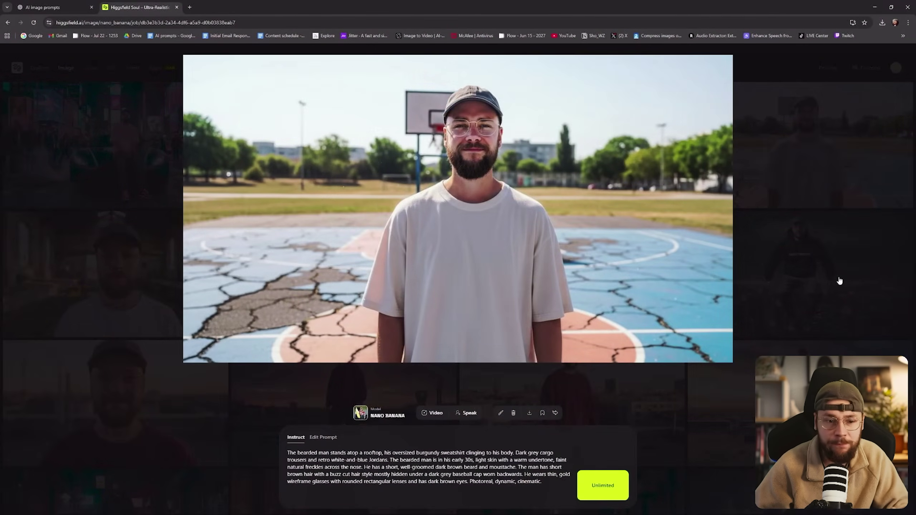
{"action": "left_click", "coordinate": [839, 281]}
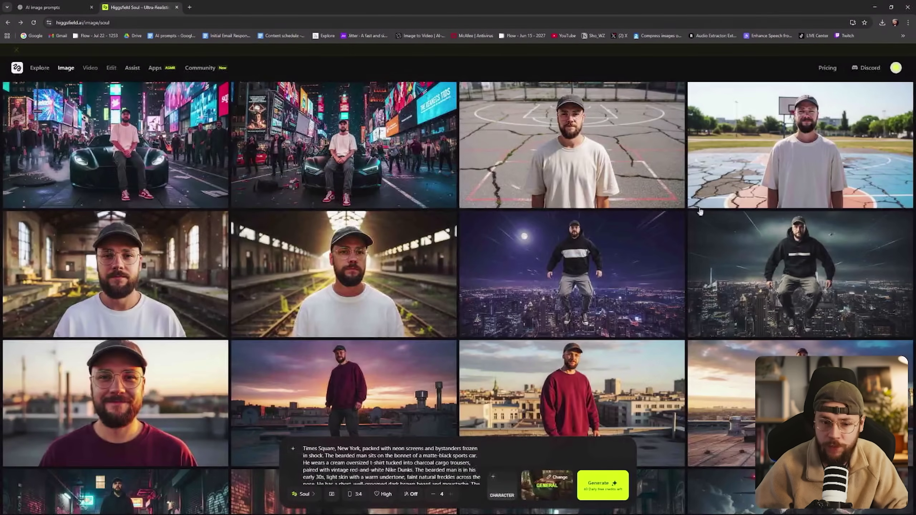
{"action": "left_click", "coordinate": [629, 137]}
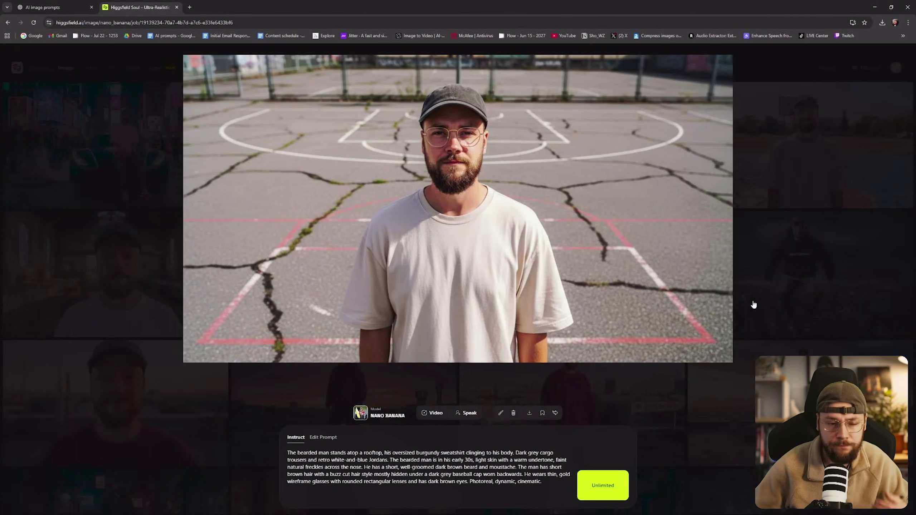
{"action": "left_click", "coordinate": [754, 305]}
- Examine both Times Square images of the bearded man sitting on the black sports car at full size
{"action": "left_click", "coordinate": [578, 306]}
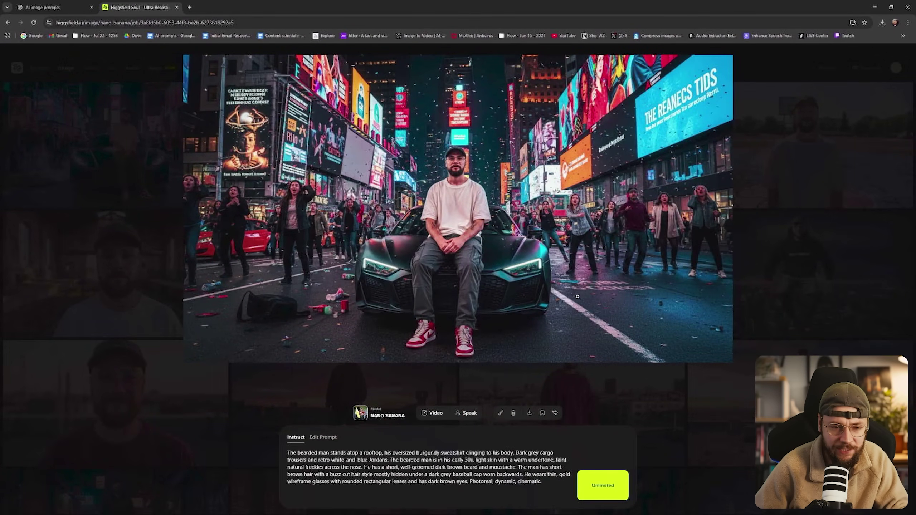
{"action": "left_click", "coordinate": [816, 258]}
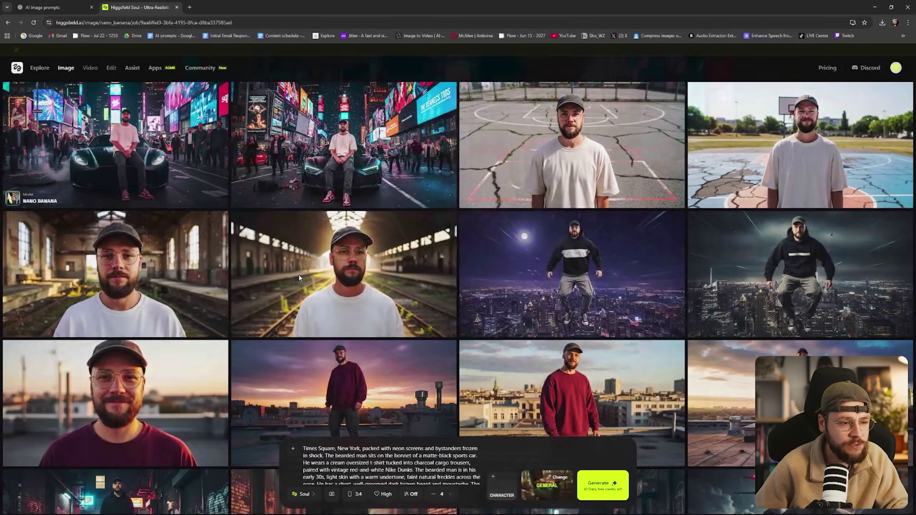
{"action": "left_click", "coordinate": [126, 152]}
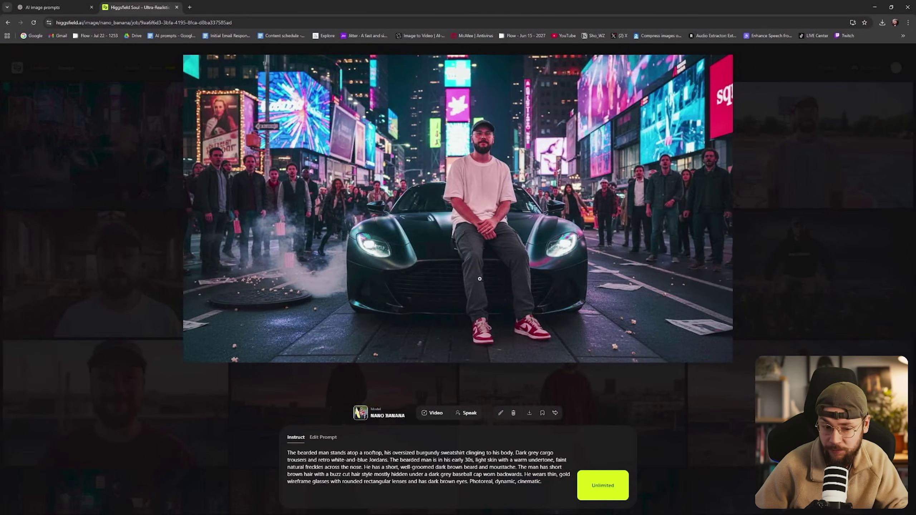
{"action": "key", "text": "Escape"}
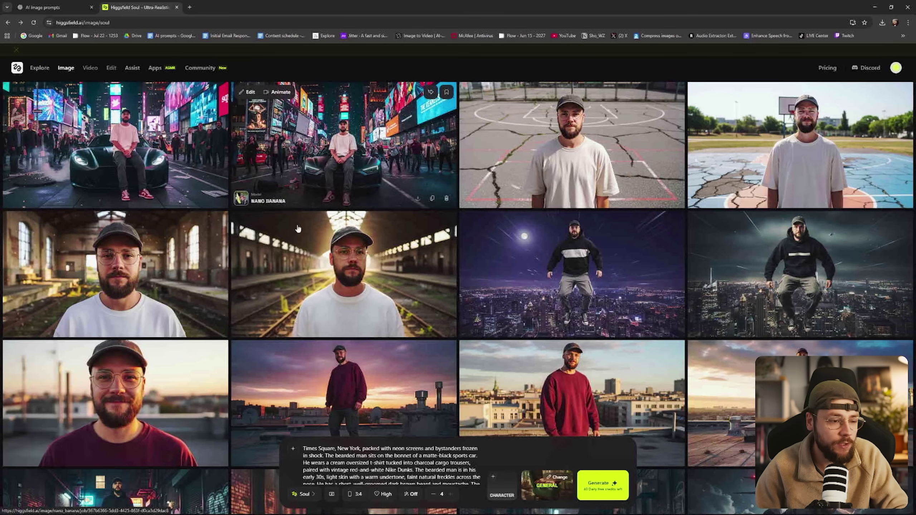
- Open the full Visual Effects collection and browse the available effect previews
{"action": "left_click", "coordinate": [279, 223]}
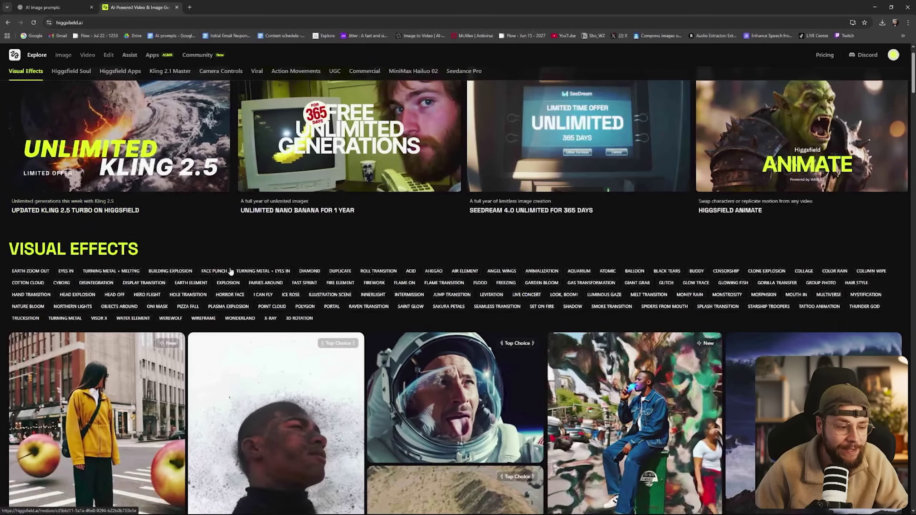
{"action": "scroll", "coordinate": [478, 378], "scroll_direction": "down", "scroll_amount": 7}
{"action": "left_click", "coordinate": [448, 335]}
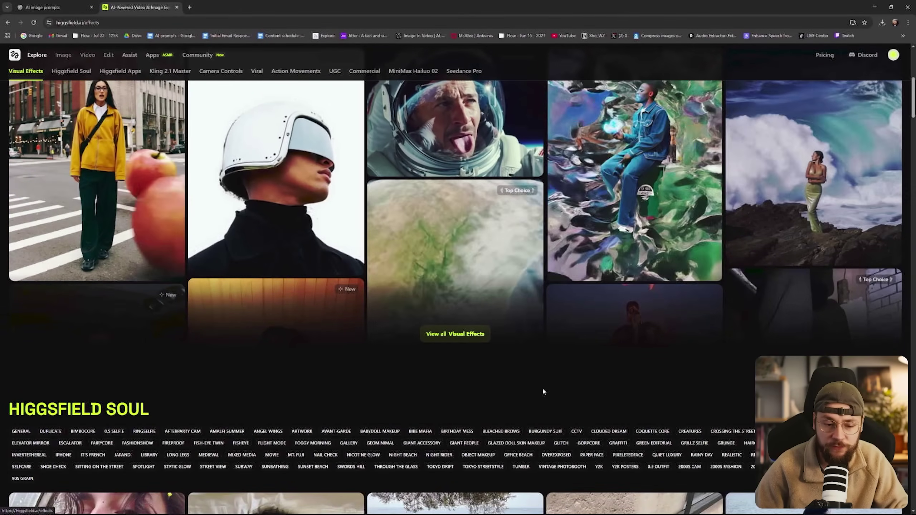
{"action": "scroll", "coordinate": [539, 392], "scroll_direction": "down", "scroll_amount": 15}
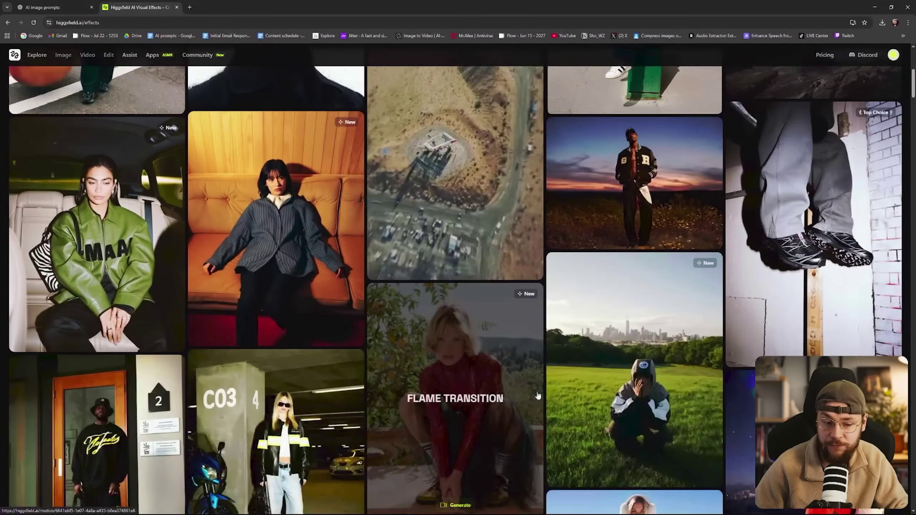
{"action": "scroll", "coordinate": [539, 396], "scroll_direction": "down", "scroll_amount": 2}
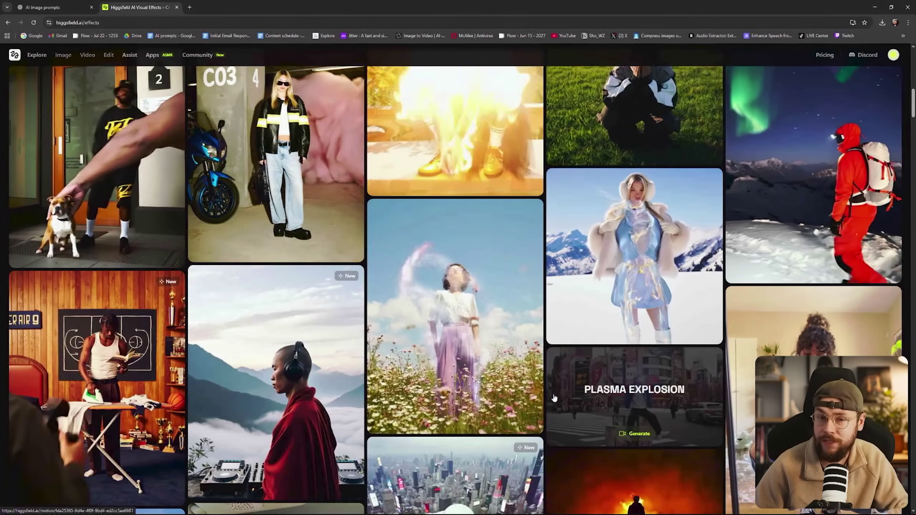